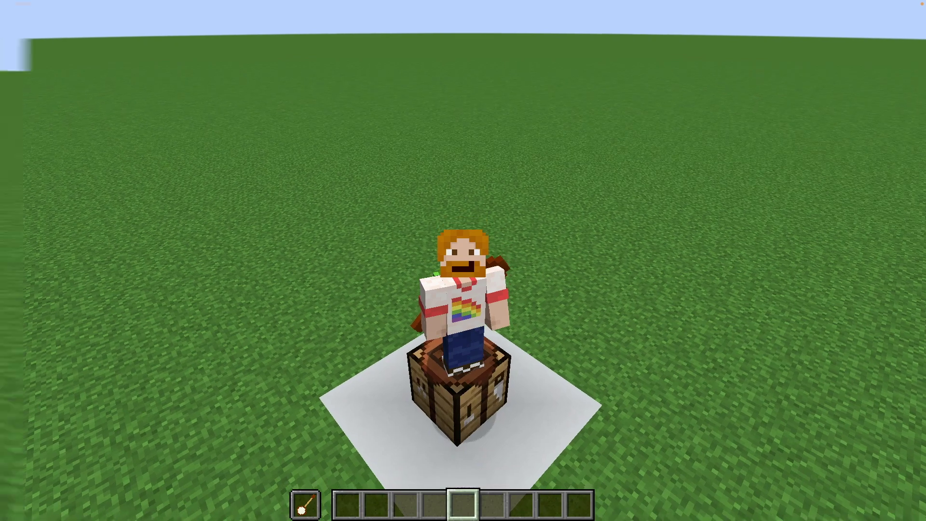
Hold the banjo and view the player from the front, then return to first person.
key("5")
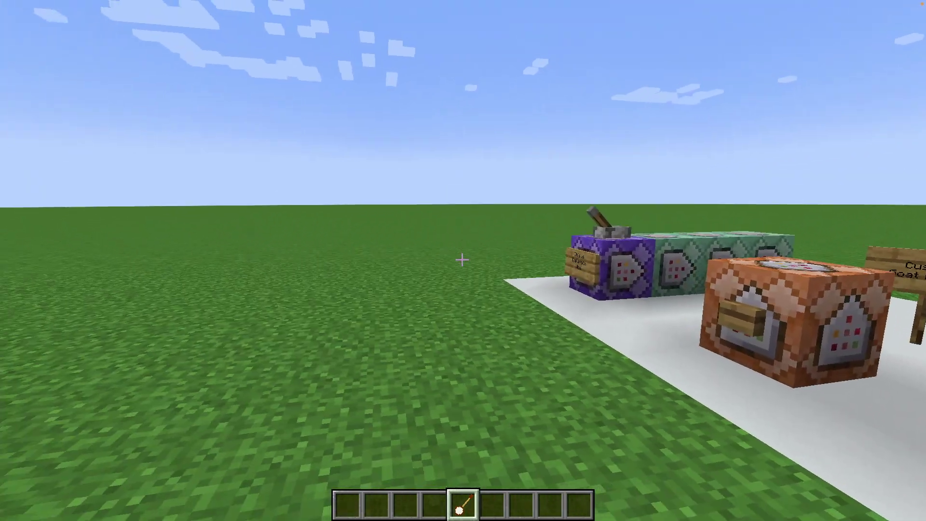
key("F5")
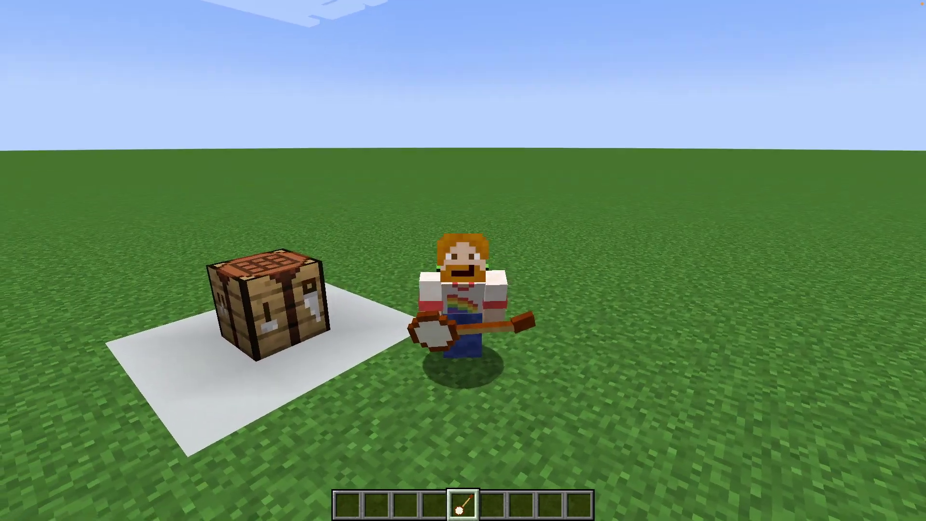
key("e")
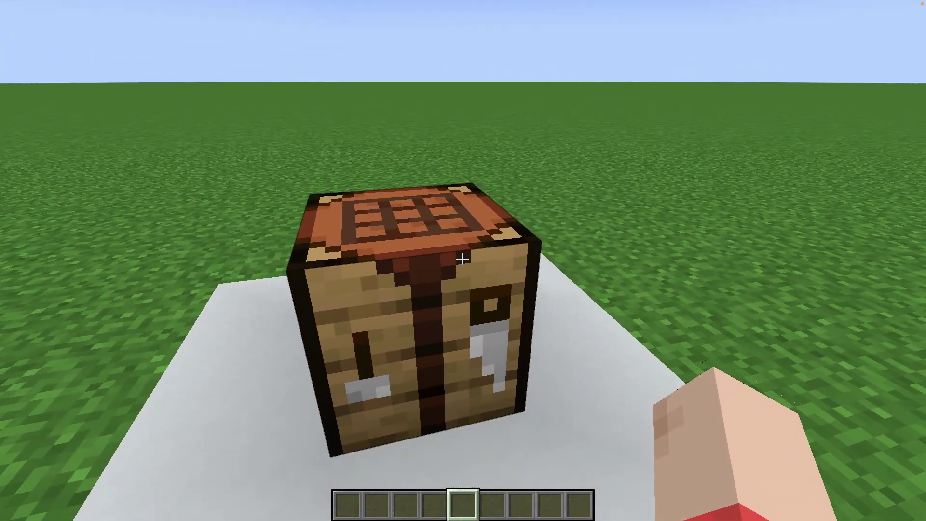
type("eleat")
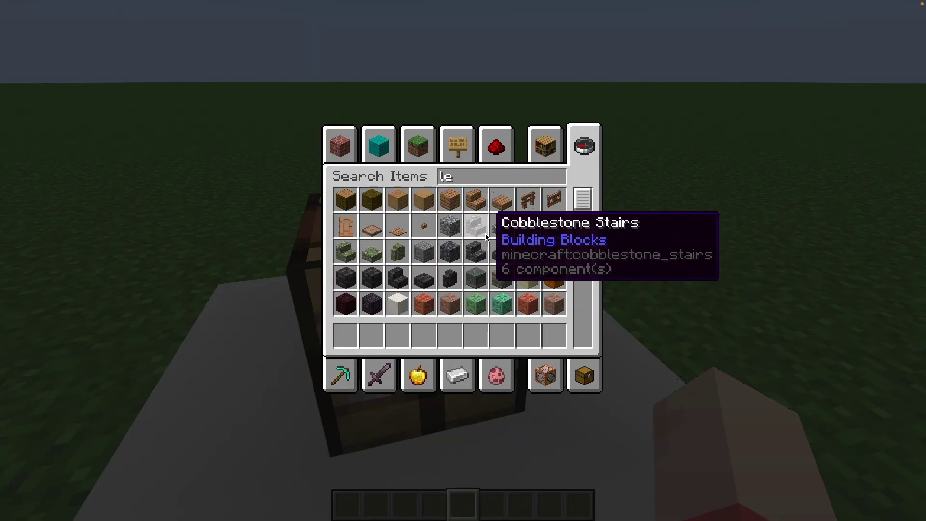
Add leather and string from the creative inventory search to the hotbar.
left_click(478, 200)
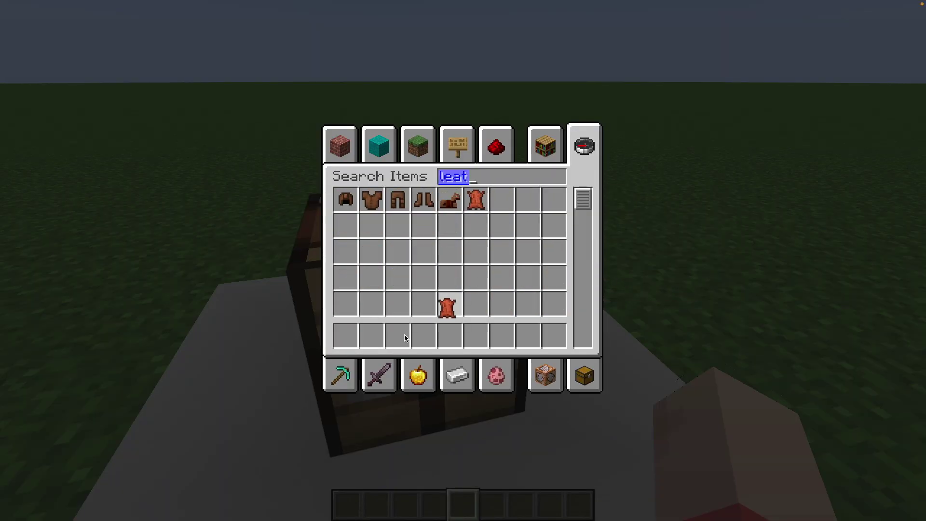
left_click(345, 335)
type("st")
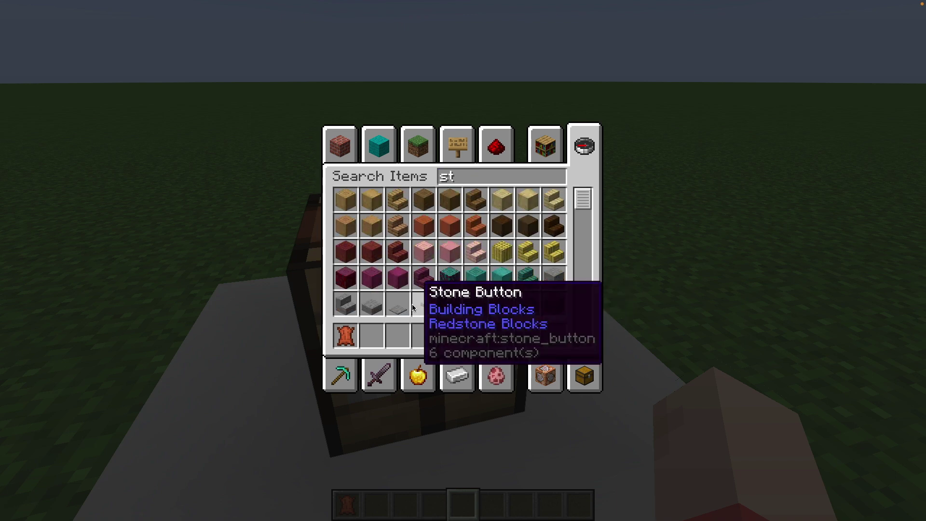
type("ri")
left_click(424, 252)
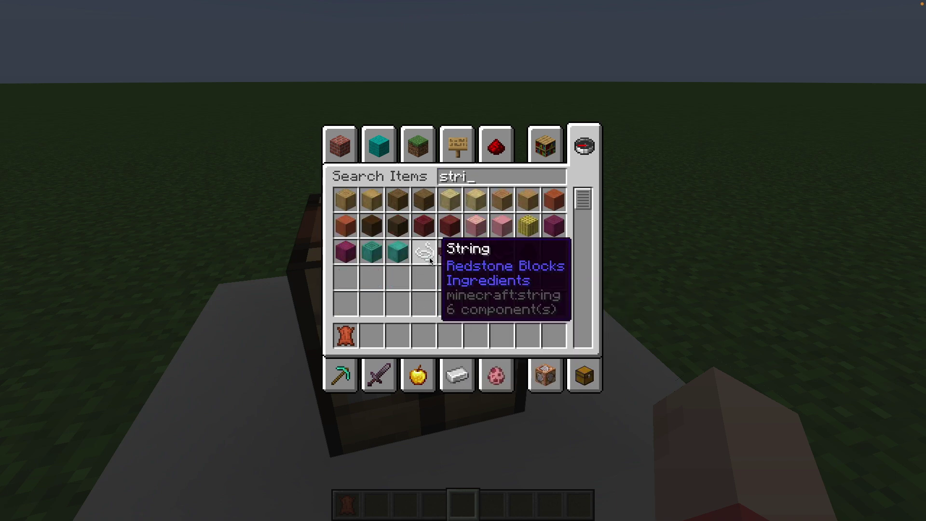
left_click(373, 335)
key("BackSpace")
key("BackSpace")
key("BackSpace")
type("la")
Add an oak slab and a stick to the hotbar, then close the inventory.
left_click(382, 200)
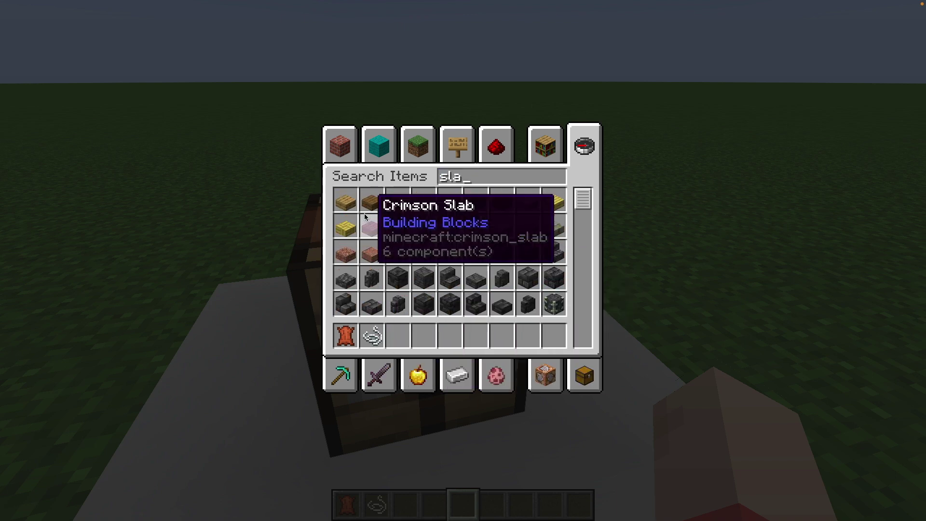
left_click(397, 334)
key("BackSpace")
key("BackSpace")
key("BackSpace")
type("sti")
left_click(450, 201)
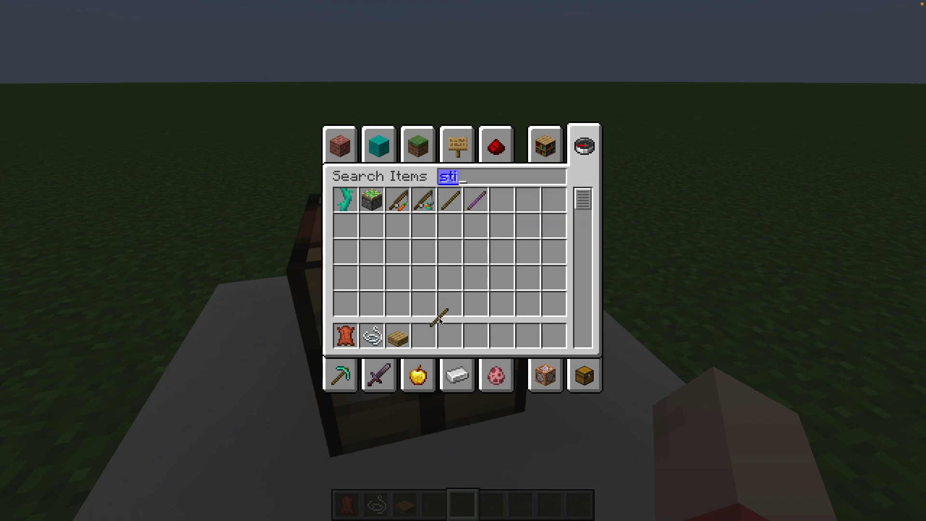
left_click(424, 334)
key("e")
In the crafting table, place leather bottom-left, string centre and a stick top-right.
right_click(462, 260)
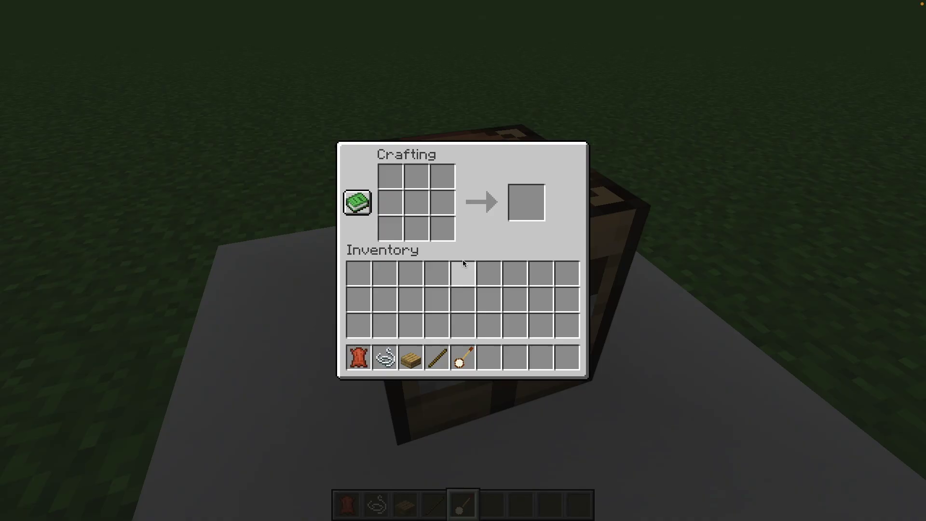
left_click(362, 355)
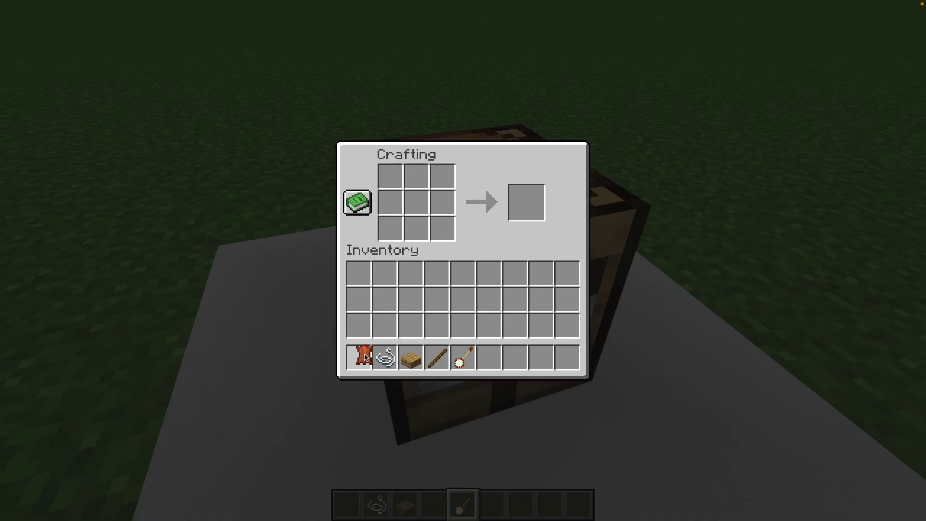
left_click(391, 229)
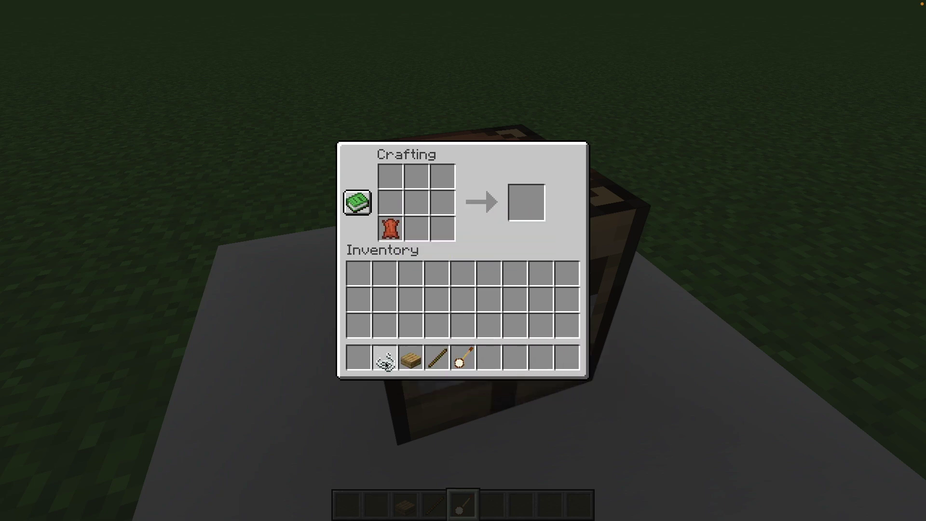
left_click(384, 359)
left_click(417, 202)
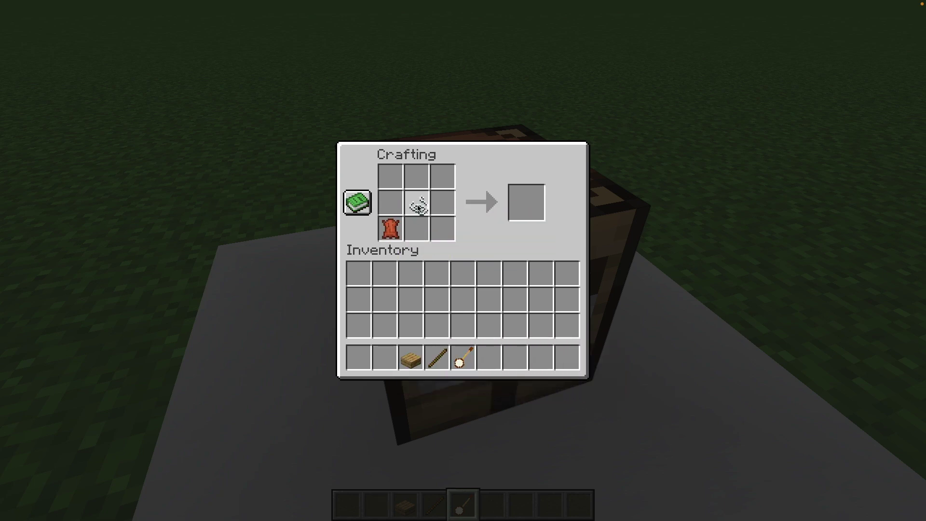
left_click(436, 359)
left_click(442, 175)
left_click(489, 359)
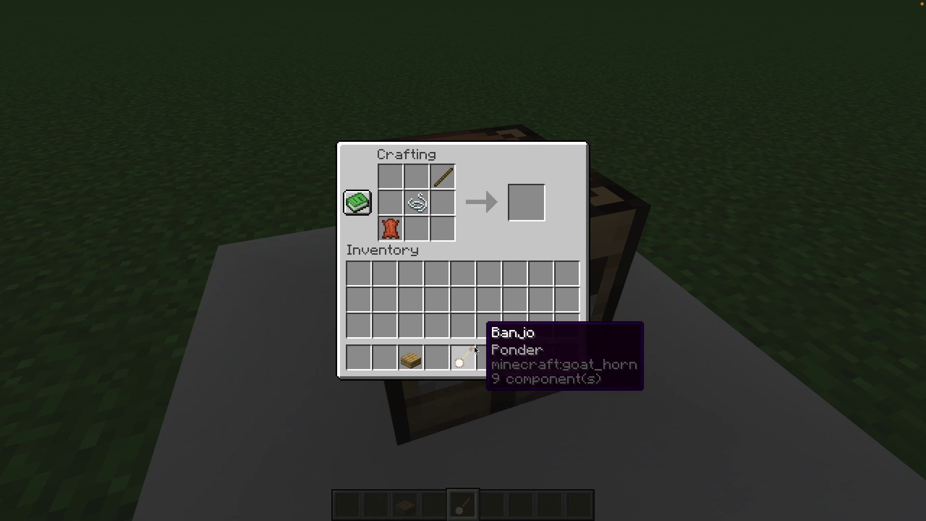
Place oak slabs bottom-middle and middle-left, returning the leftover slabs to the hotbar.
middle_click(410, 359)
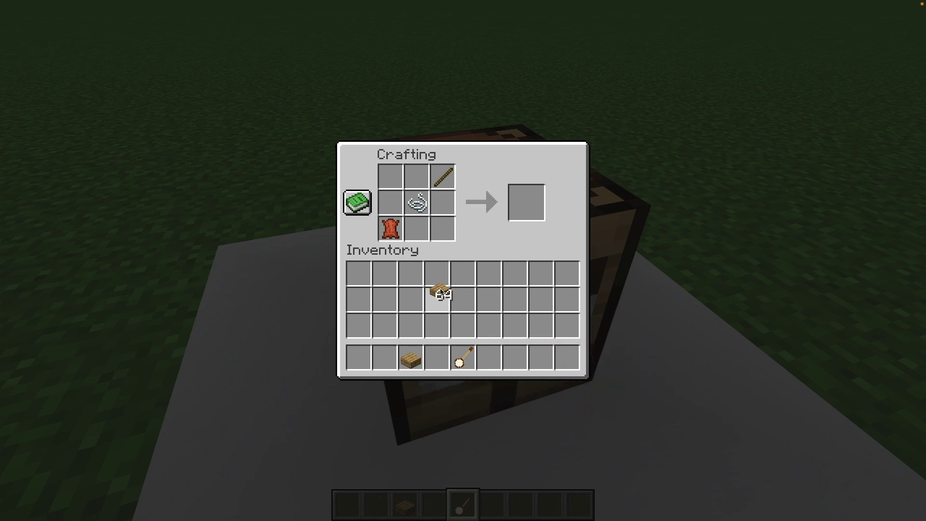
right_click(417, 229)
right_click(391, 202)
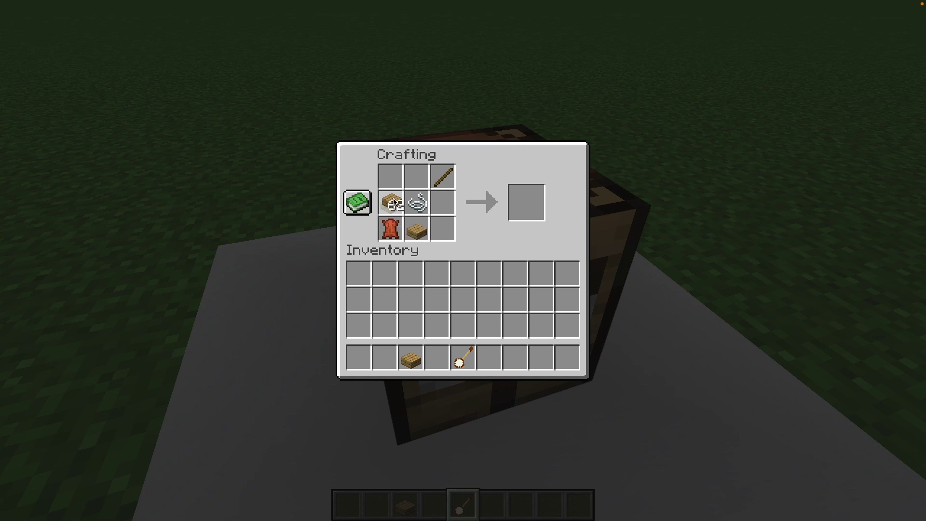
left_click(411, 359)
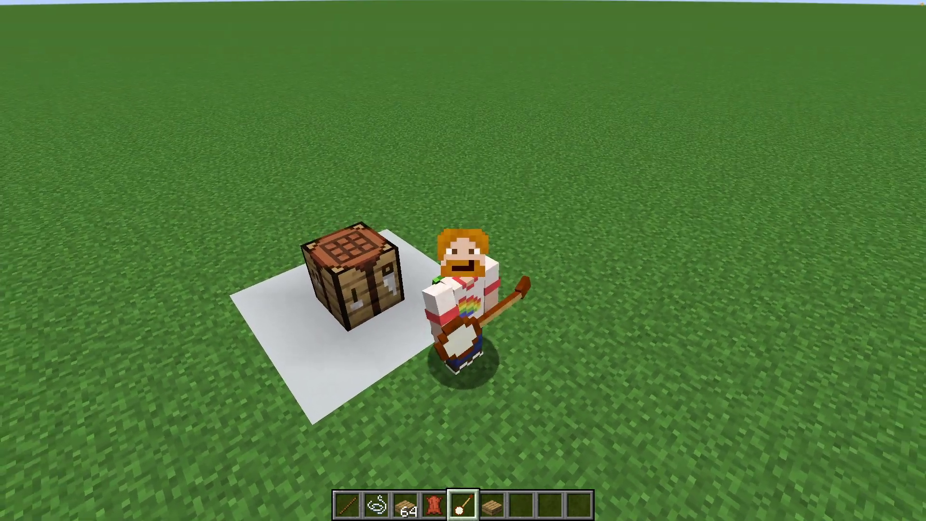
Switch to the front view of the player holding the banjo.
key("F5")
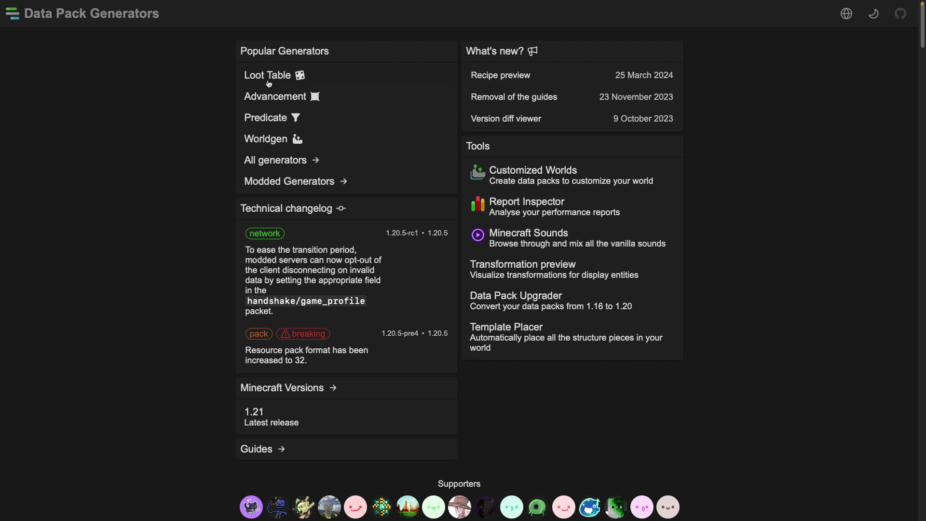
Choose the Recipe generator from Misode's full generator list.
left_click(273, 163)
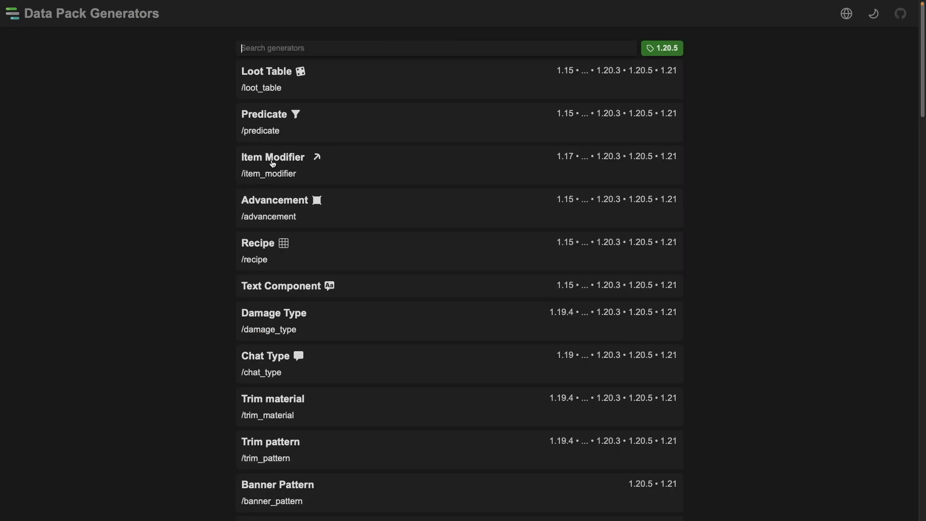
left_click(262, 248)
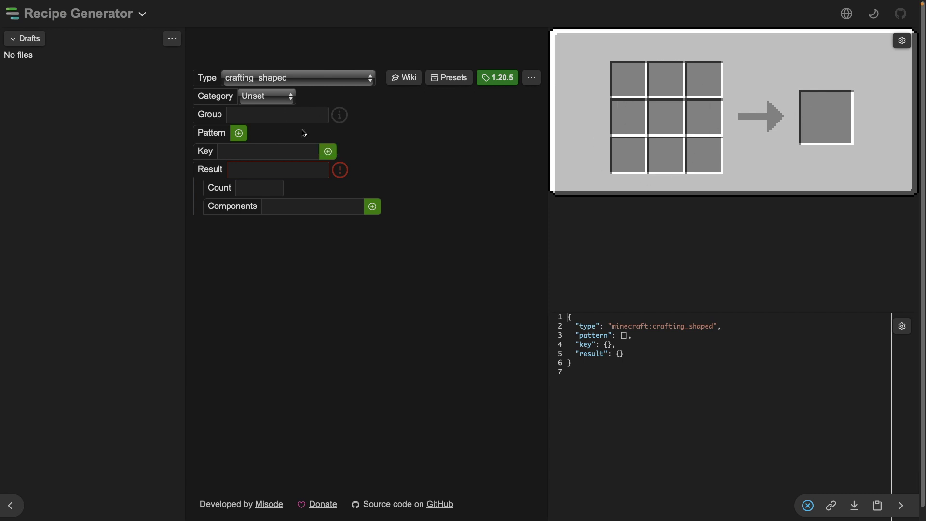
Expand the recipe Type dropdown, currently set to crafting_shaped.
left_click(232, 80)
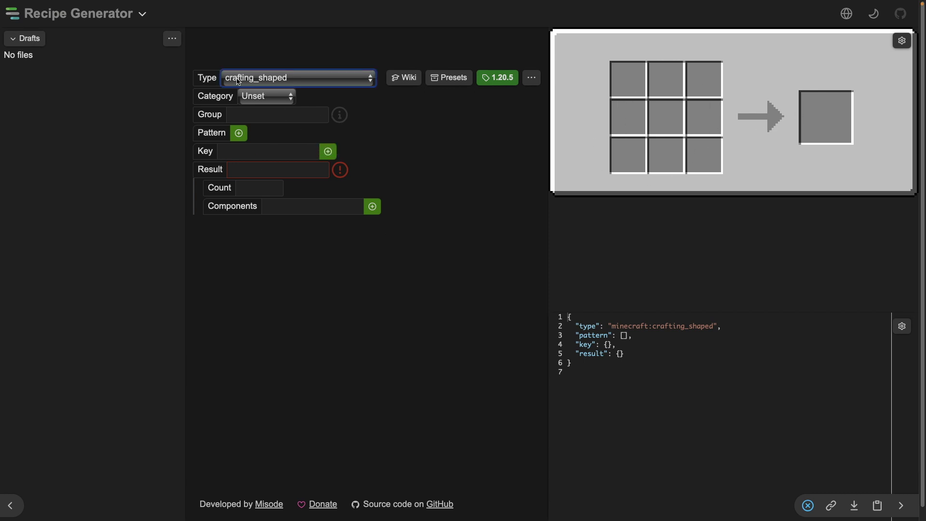
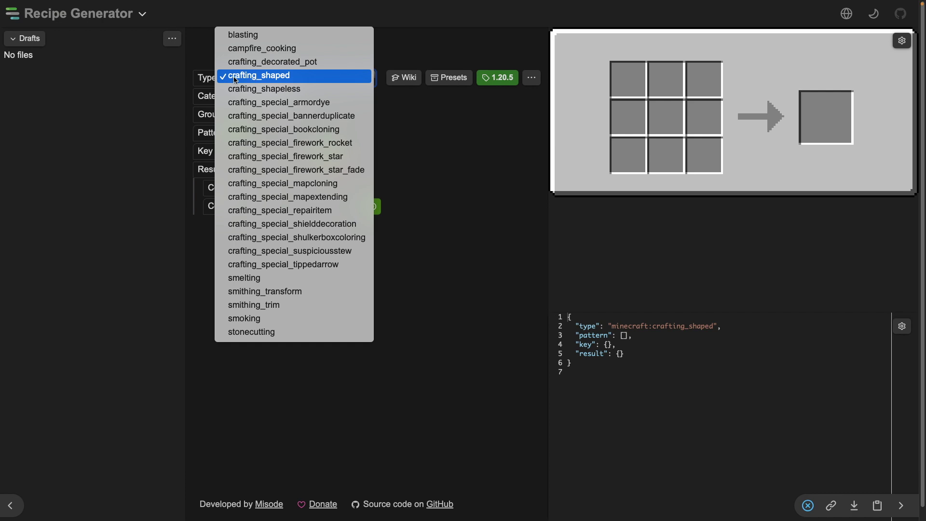
Keep the recipe type as crafting_shaped and set its category to Misc.
left_click(288, 76)
left_click(269, 96)
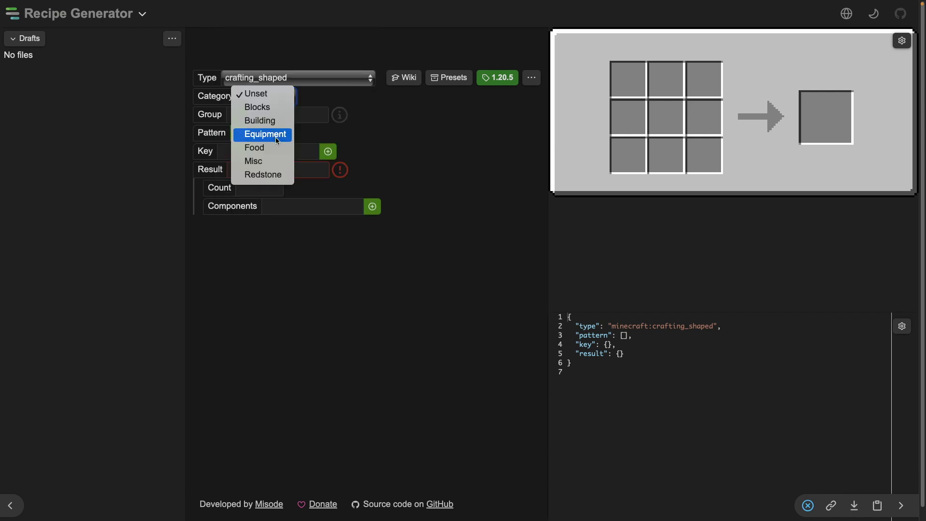
left_click(279, 163)
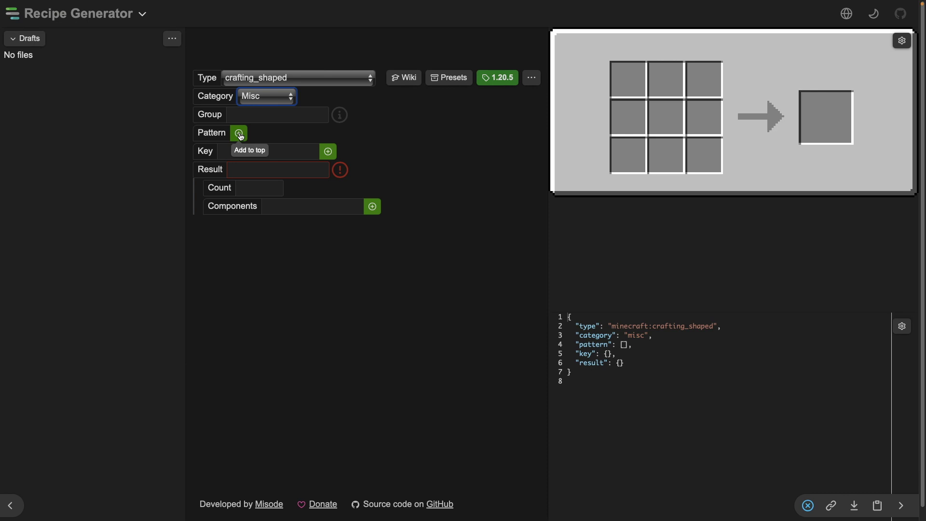
Add a first pattern row reading ' s' and a second, empty pattern row.
left_click(240, 134)
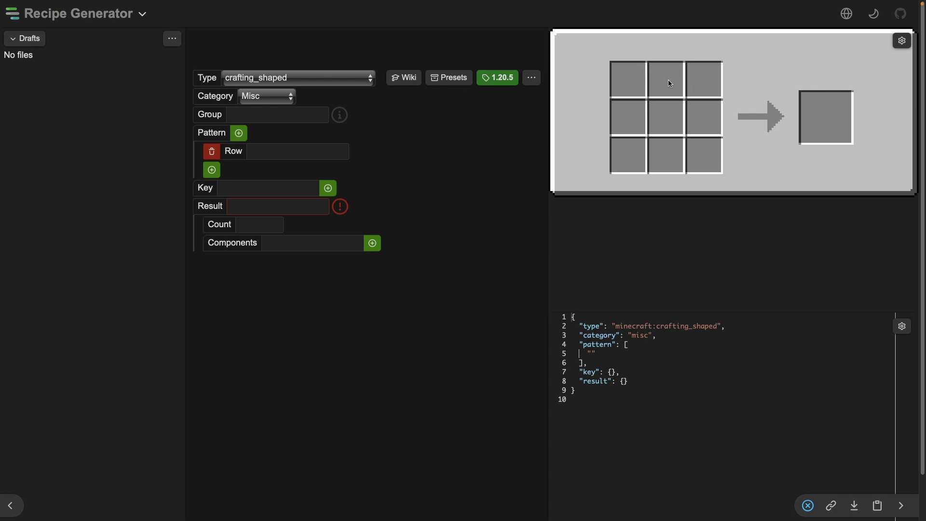
left_click(270, 152)
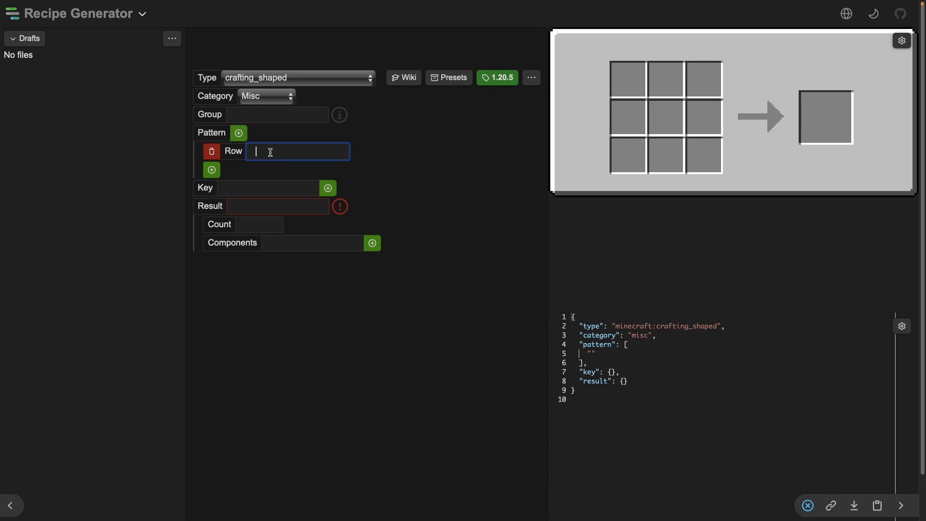
type("s")
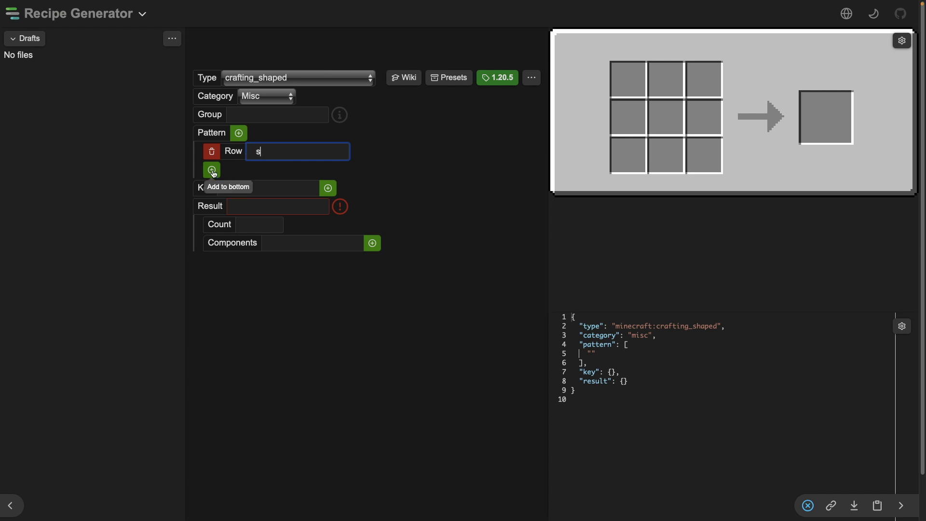
left_click(212, 171)
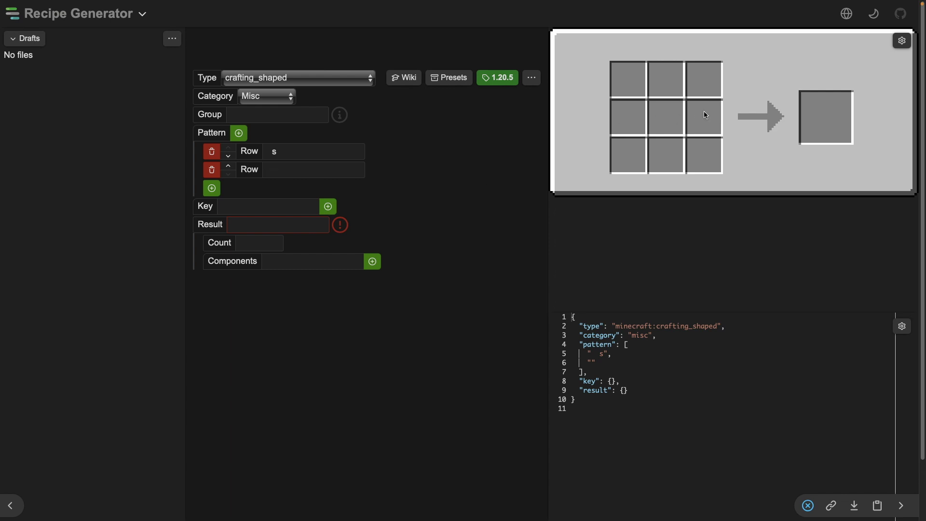
Fill the second pattern row with 'lt ' and a new third row with 'el ', then check all three rows.
left_click(287, 171)
type("lt")
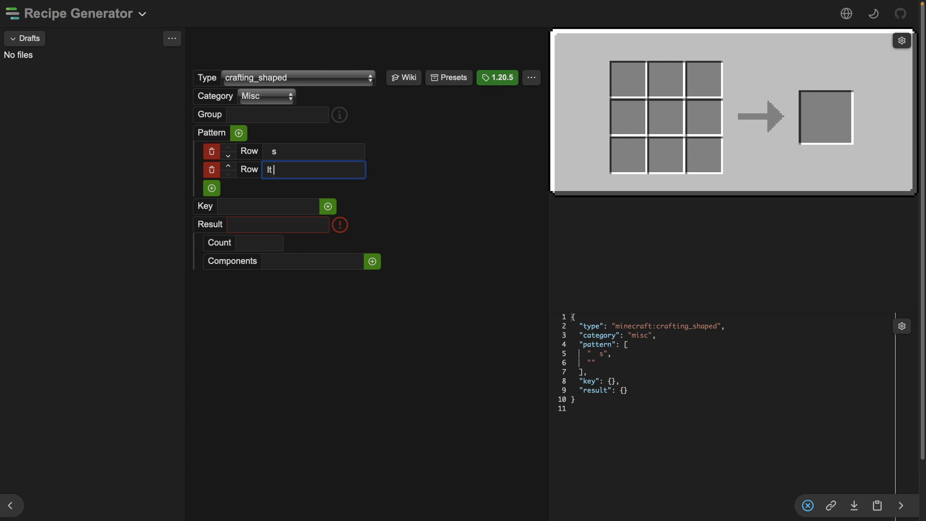
left_click(256, 197)
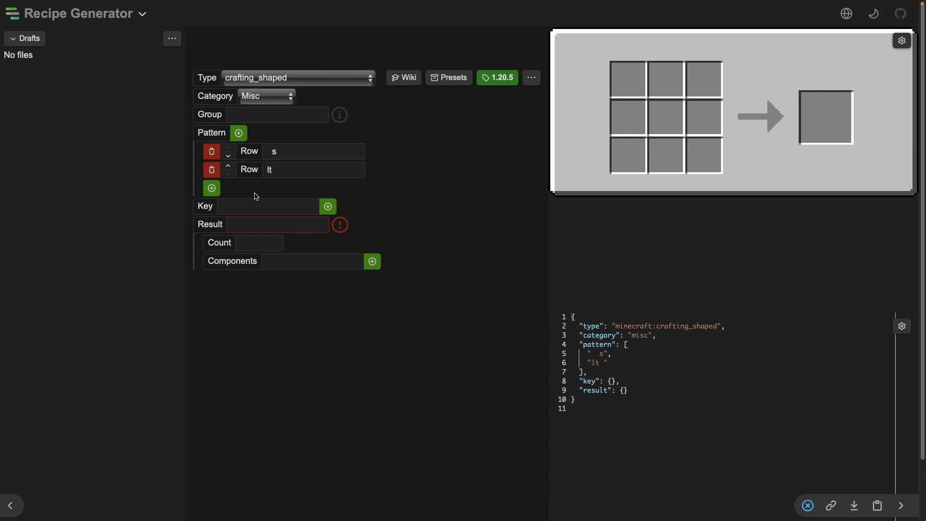
left_click(212, 189)
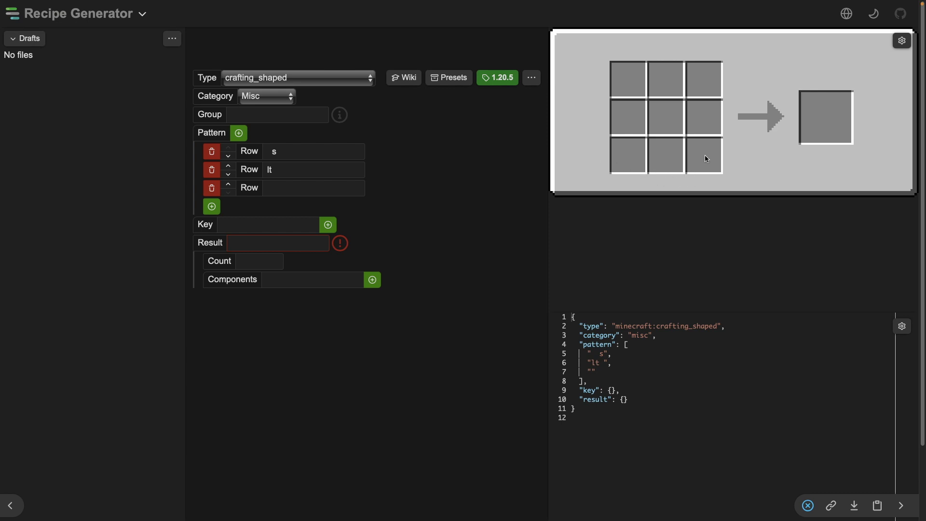
left_click(290, 191)
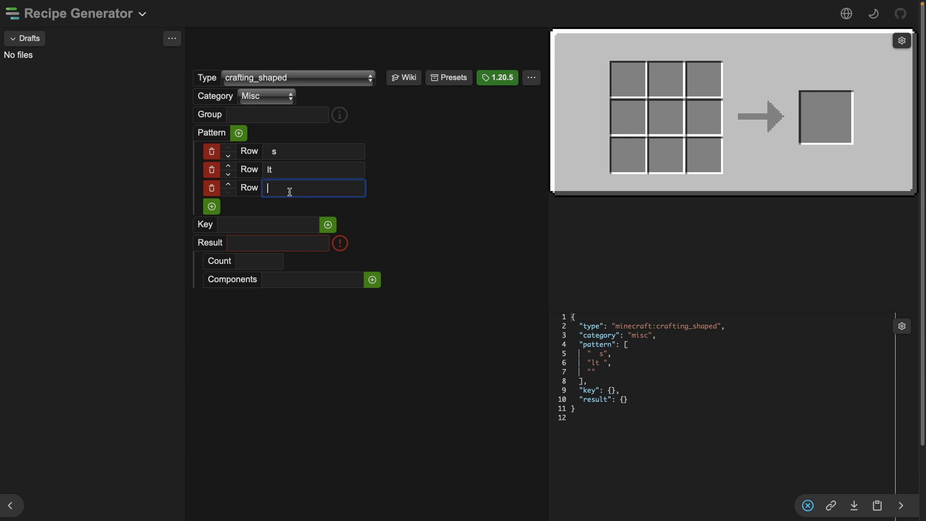
type("e")
type("l")
key("Return")
double_click(271, 188)
left_click(270, 171)
double_click(274, 152)
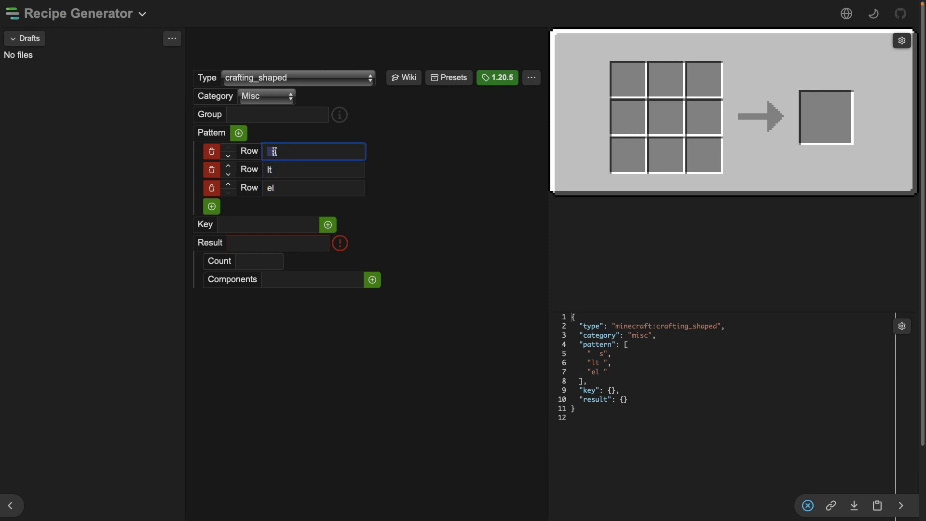
Add pattern key 's' and change its item from stone to minecraft:stick.
left_click(232, 225)
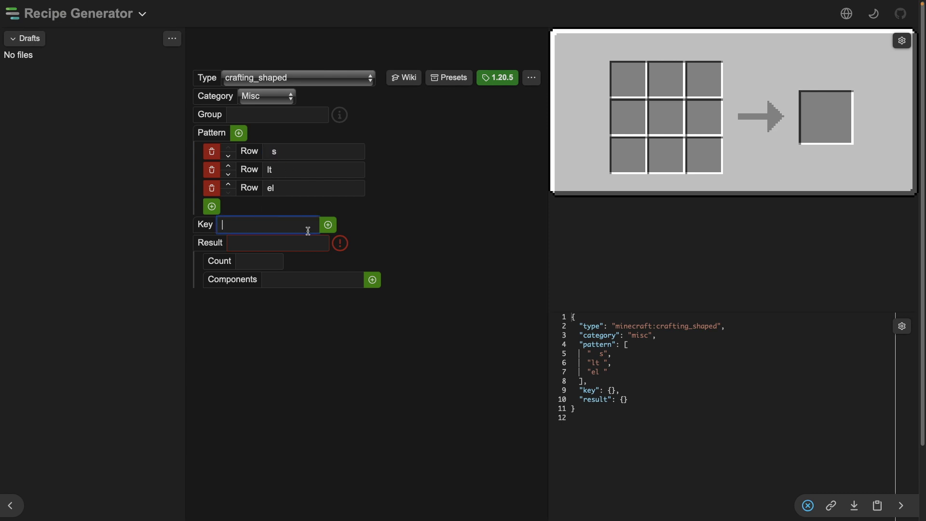
type("s")
left_click(331, 227)
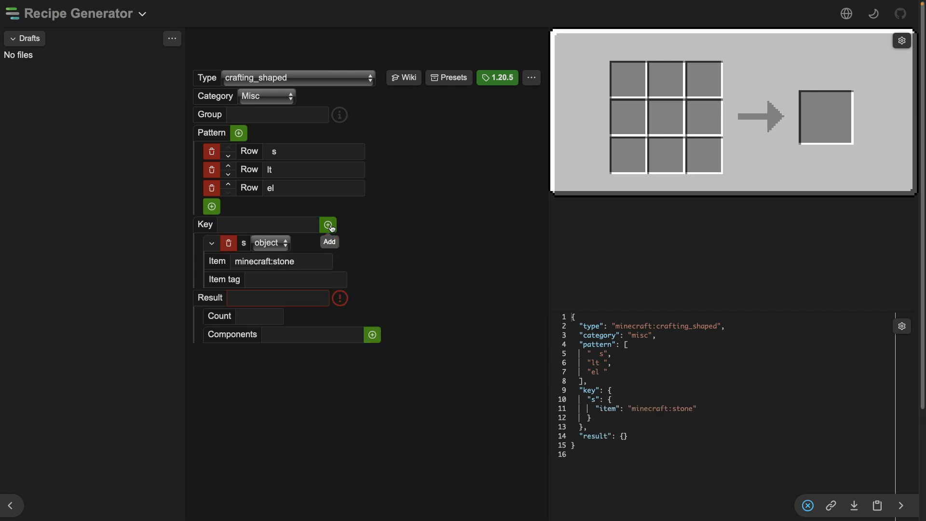
left_click_drag(321, 262, 282, 261)
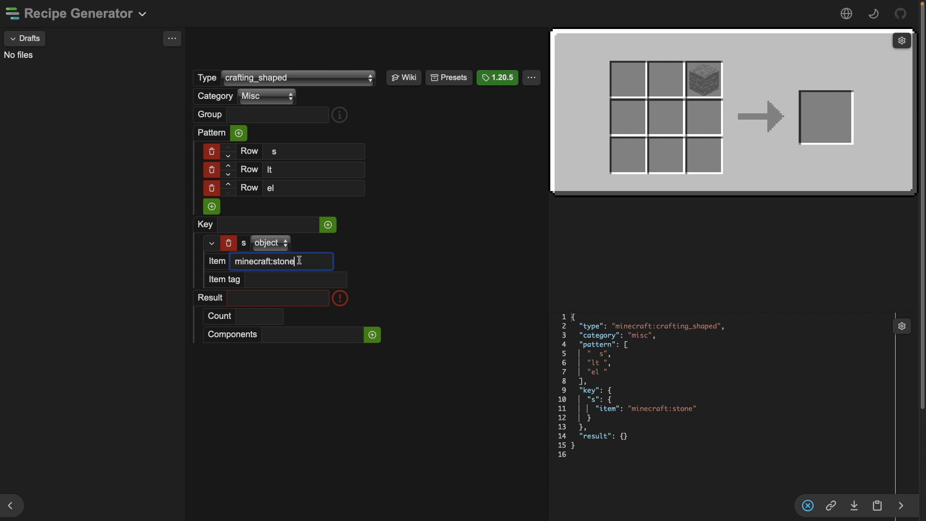
type("tick")
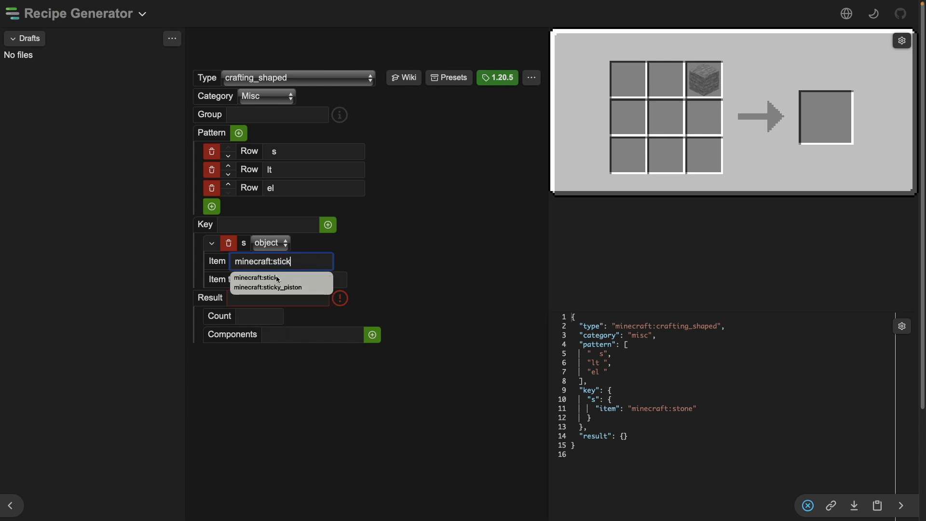
left_click(277, 278)
left_click(409, 284)
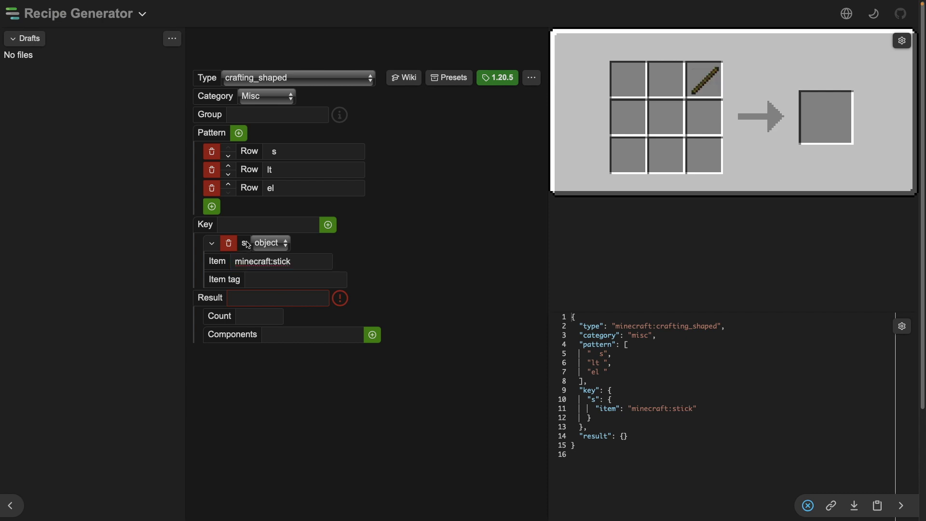
double_click(283, 261)
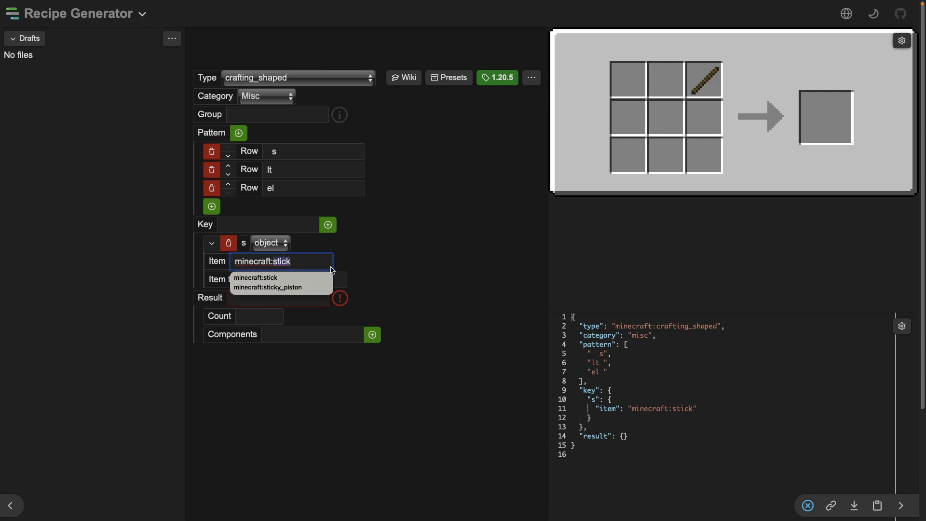
left_click(584, 226)
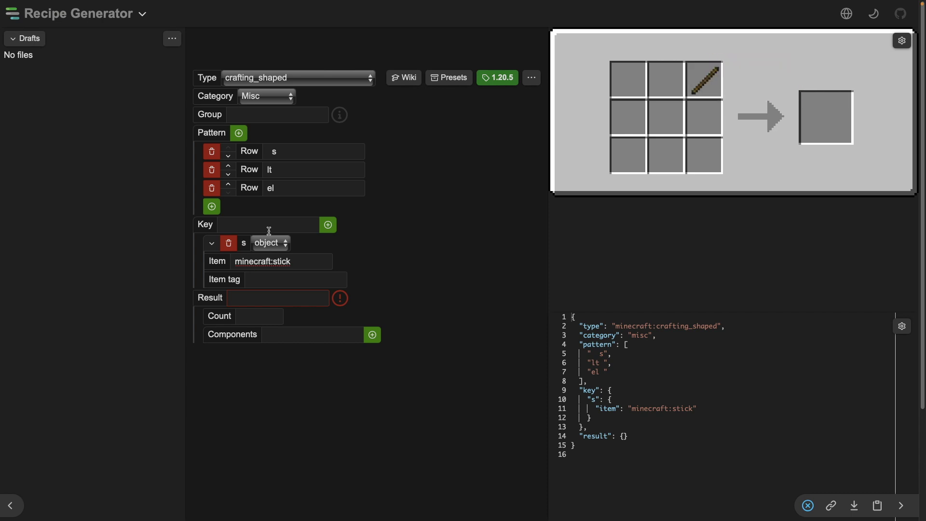
left_click(255, 224)
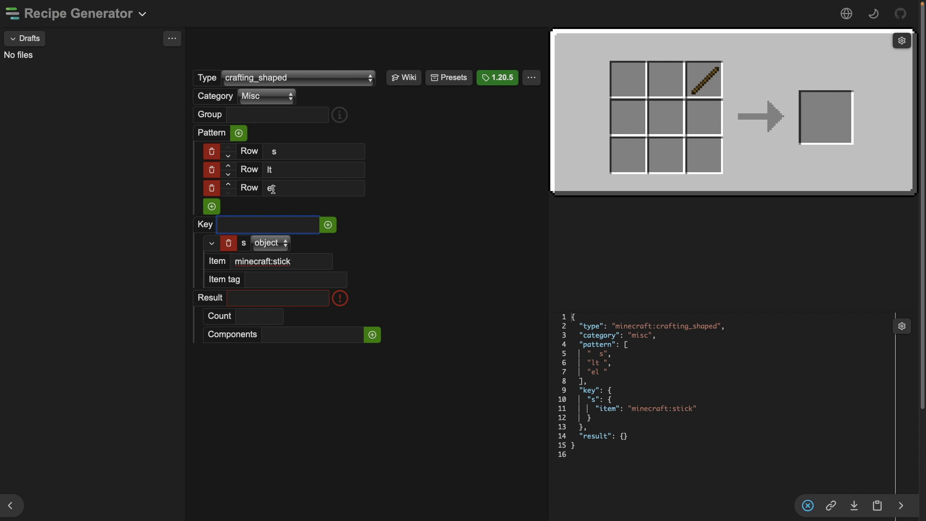
Add key 't' and change its item to minecraft:string.
left_click(281, 170)
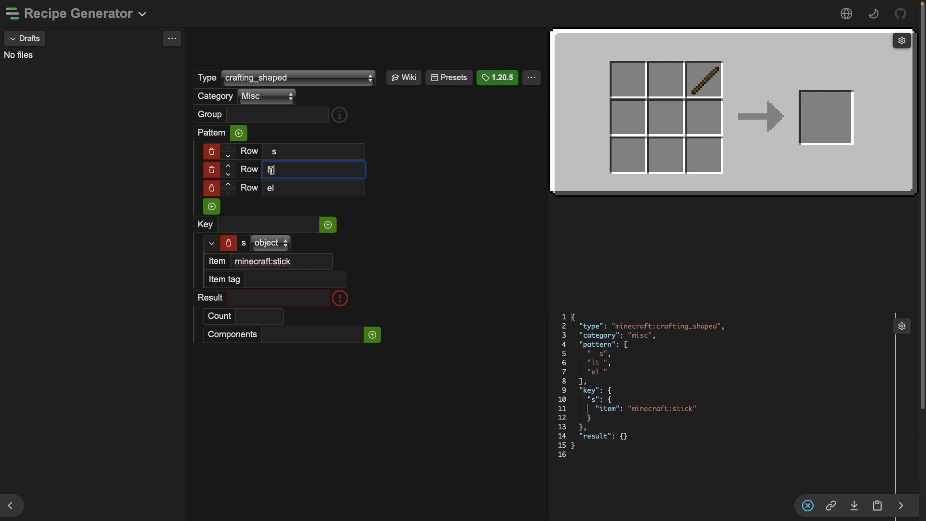
left_click(246, 225)
type("t")
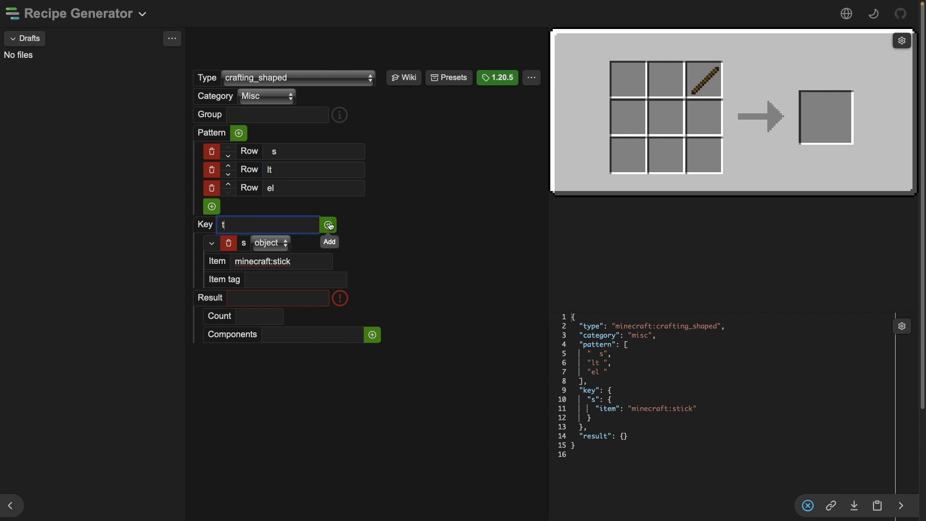
left_click(330, 225)
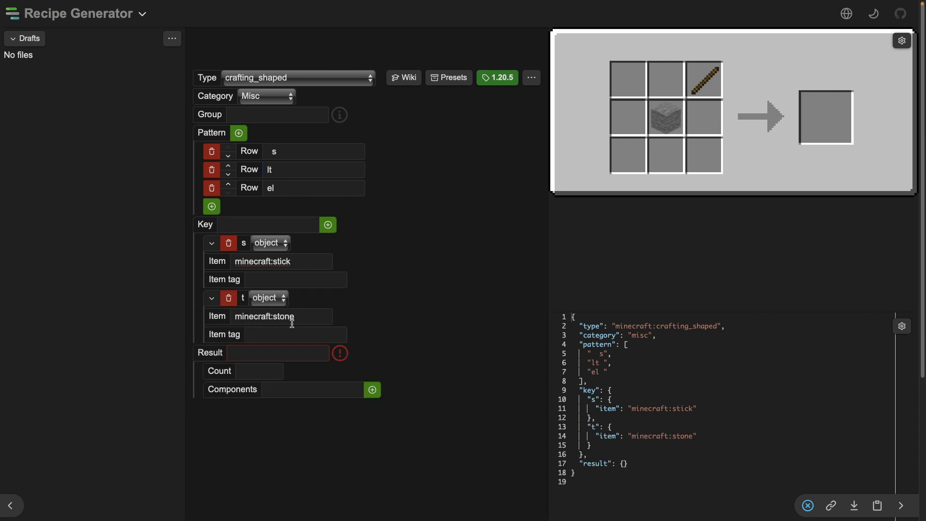
left_click_drag(297, 316, 277, 317)
type("tri")
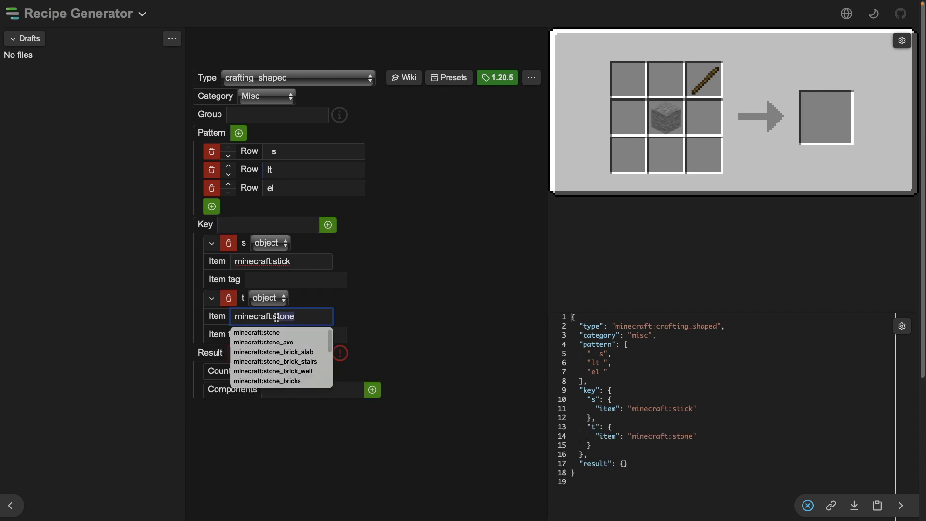
type("ring")
left_click(258, 342)
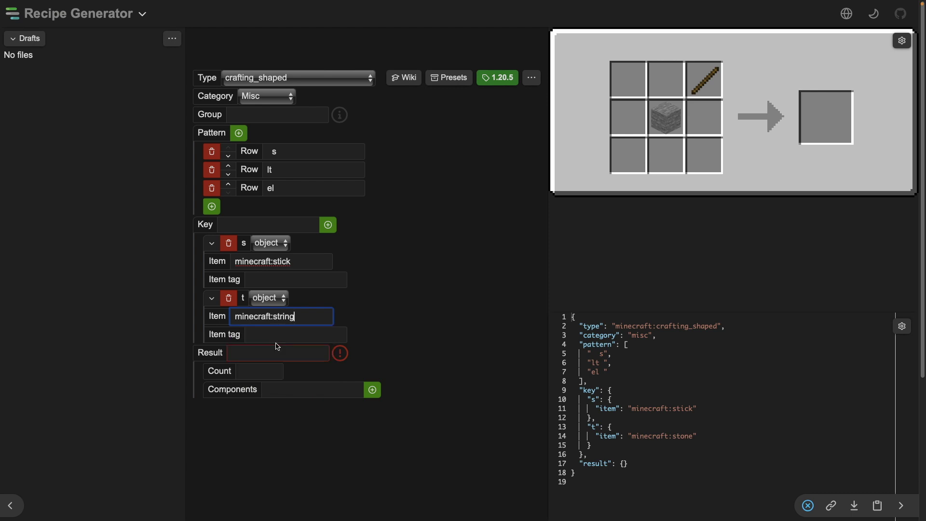
left_click(437, 323)
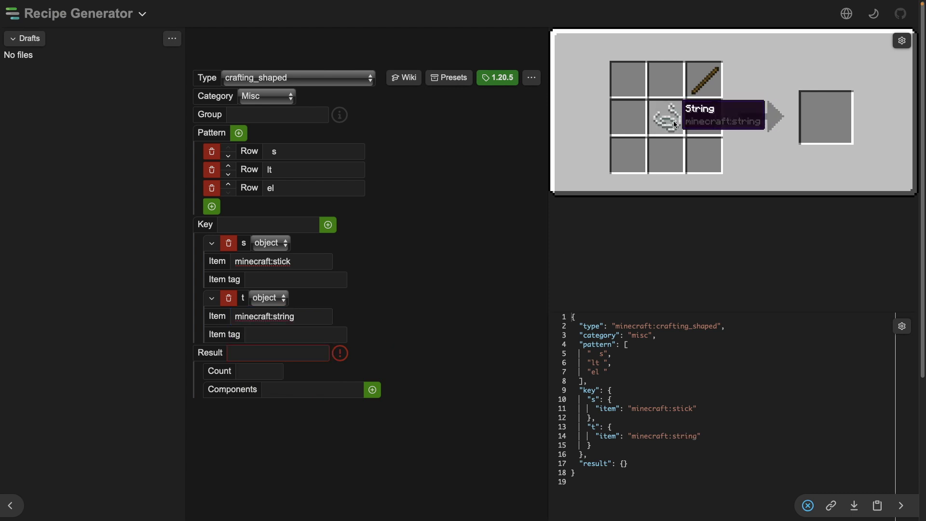
Add key 'e' and change its item to minecraft:leather.
left_click(267, 189)
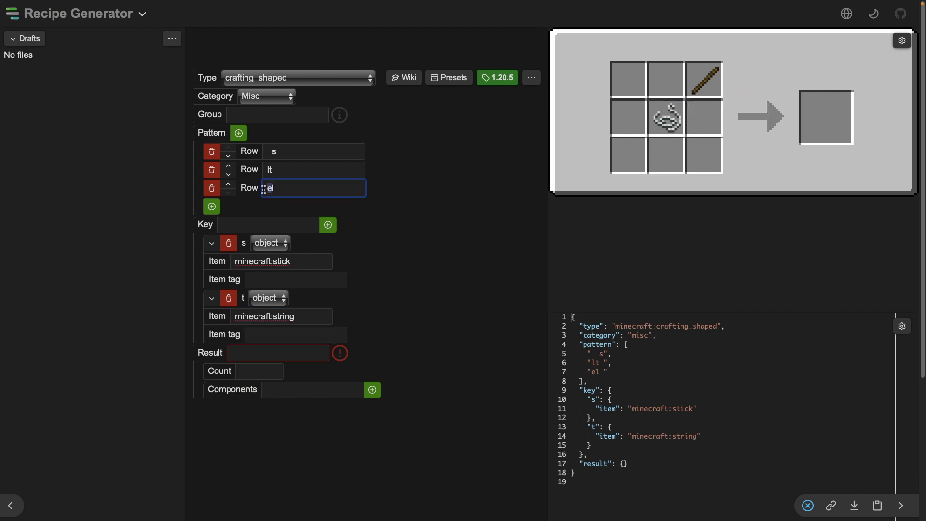
left_click(256, 224)
left_click(328, 224)
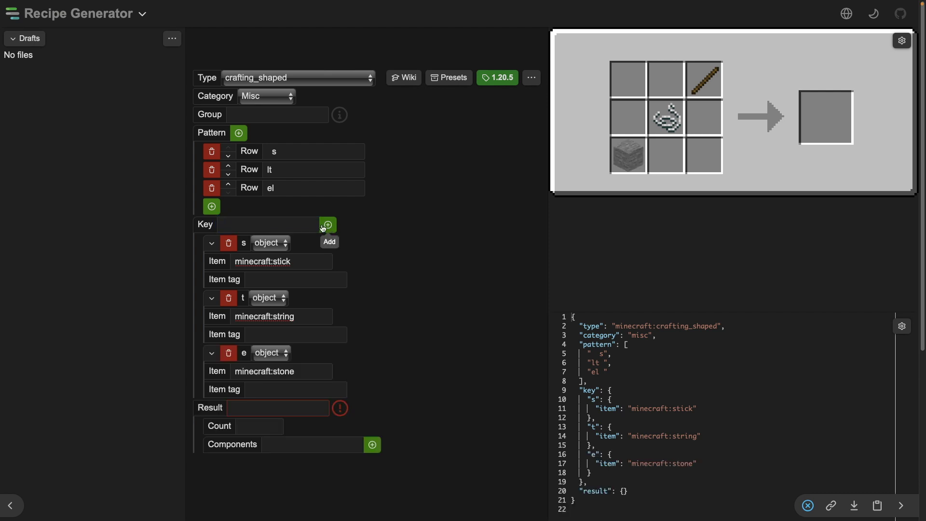
double_click(297, 371)
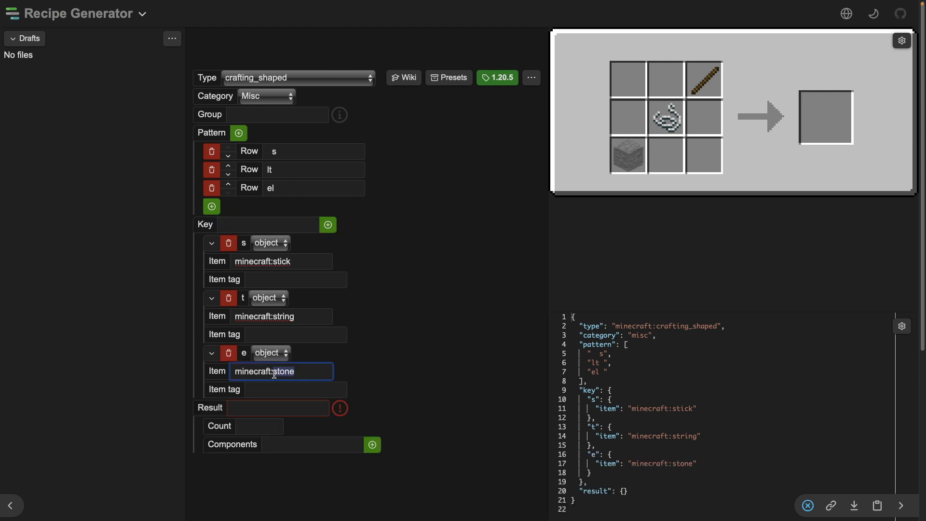
type("leat")
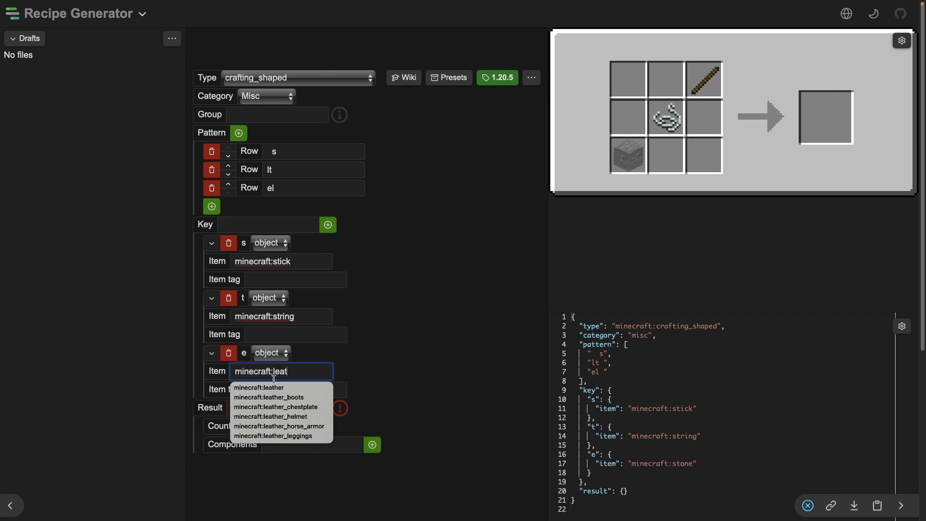
left_click(259, 388)
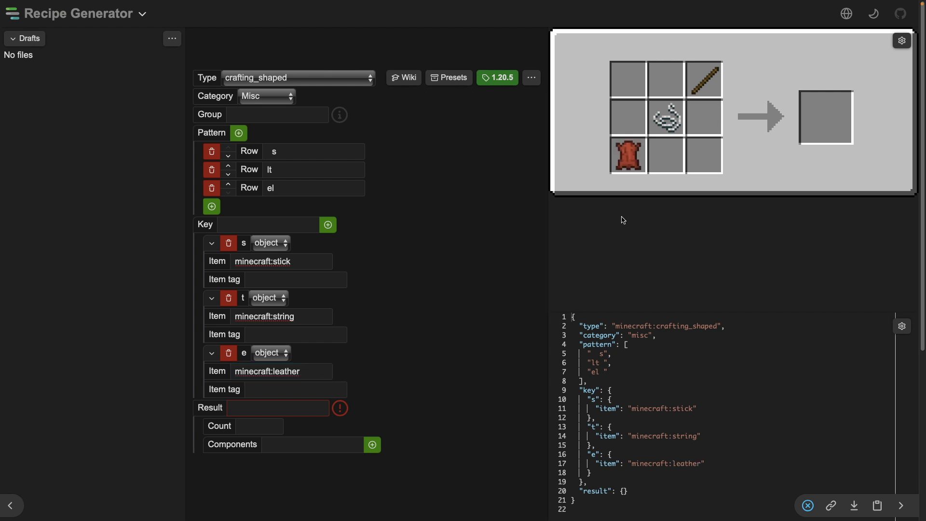
left_click(274, 188)
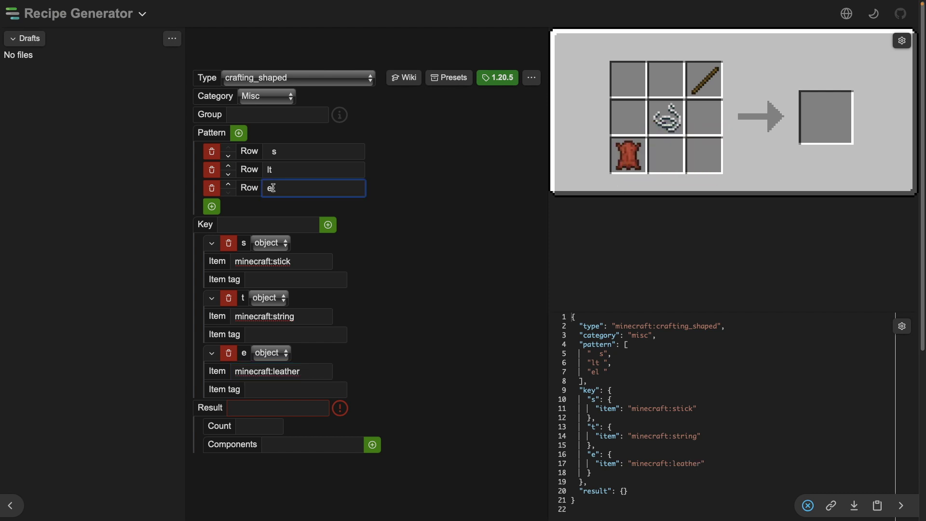
left_click(269, 226)
type("l")
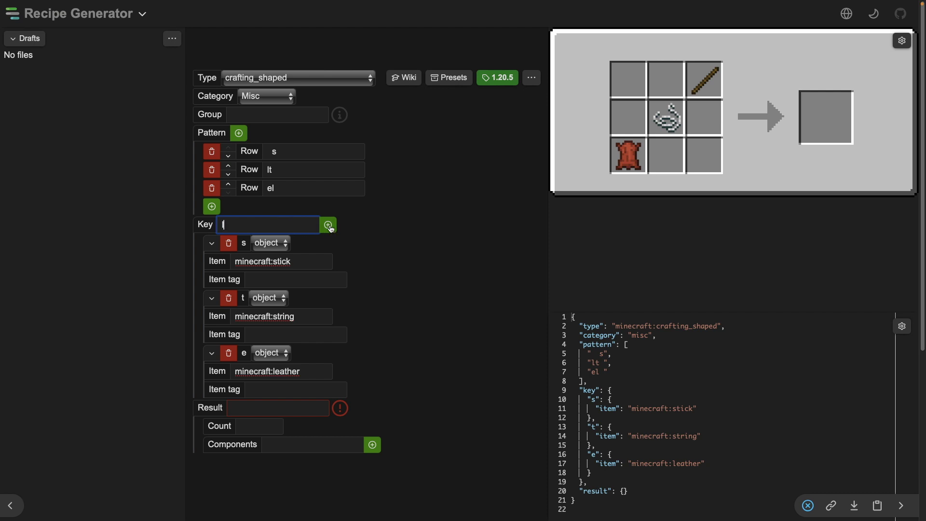
Add key 'l', clear its stone item, and give it the minecraft:wooden_slabs tag.
left_click(329, 225)
scroll(362, 398, "down", 1)
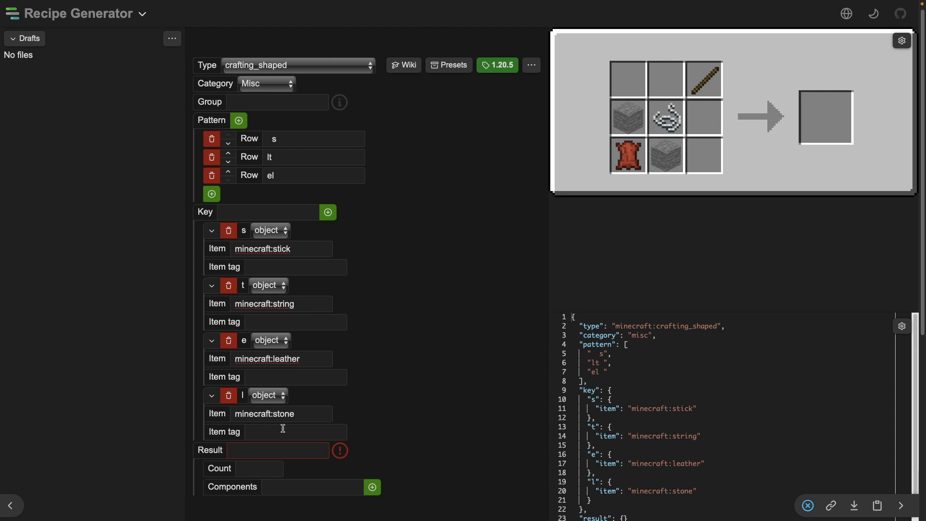
left_click_drag(300, 415, 221, 419)
key("BackSpace")
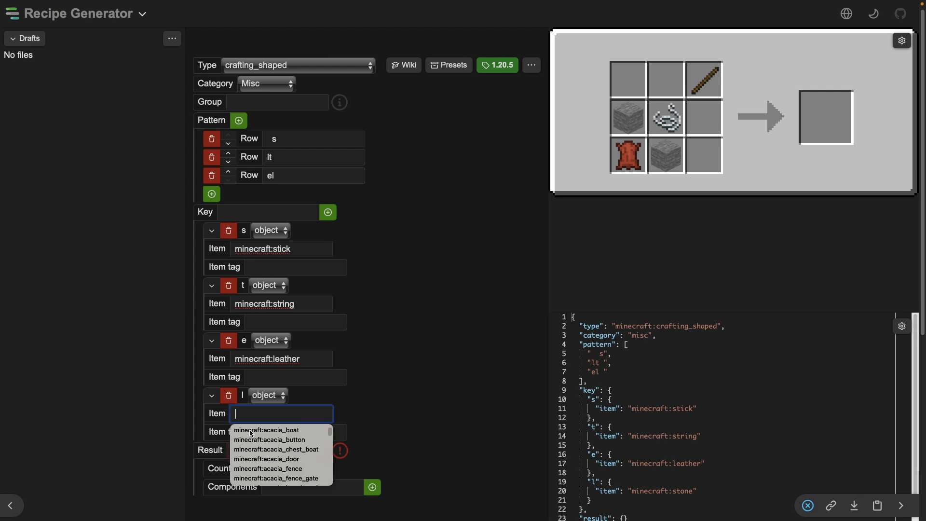
left_click(305, 433)
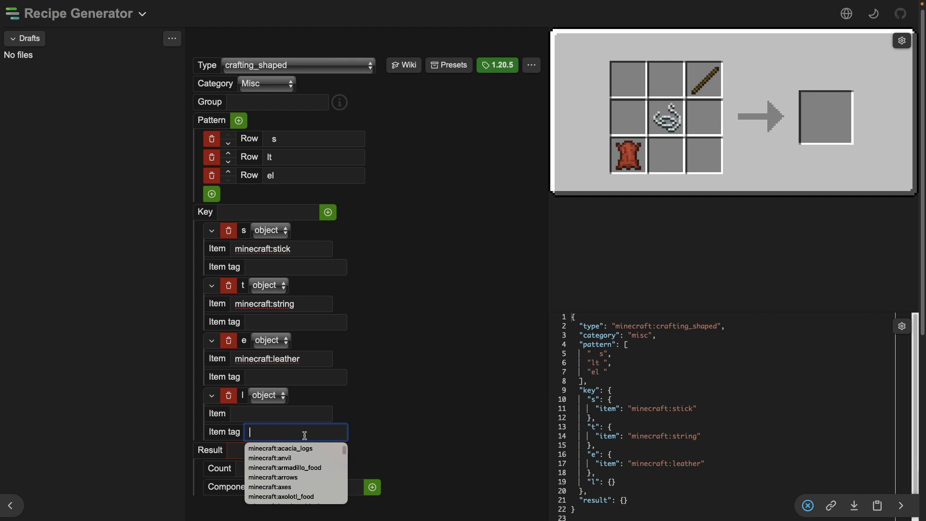
type("sla")
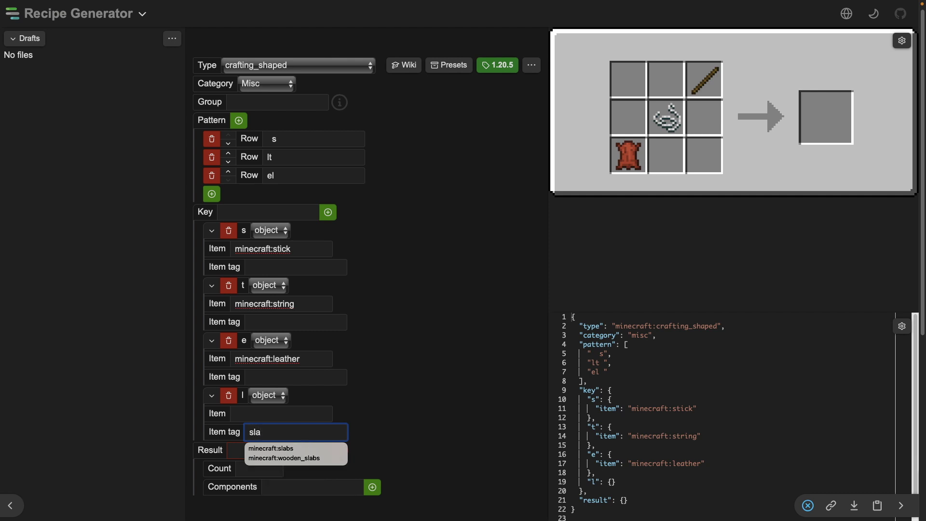
left_click(283, 458)
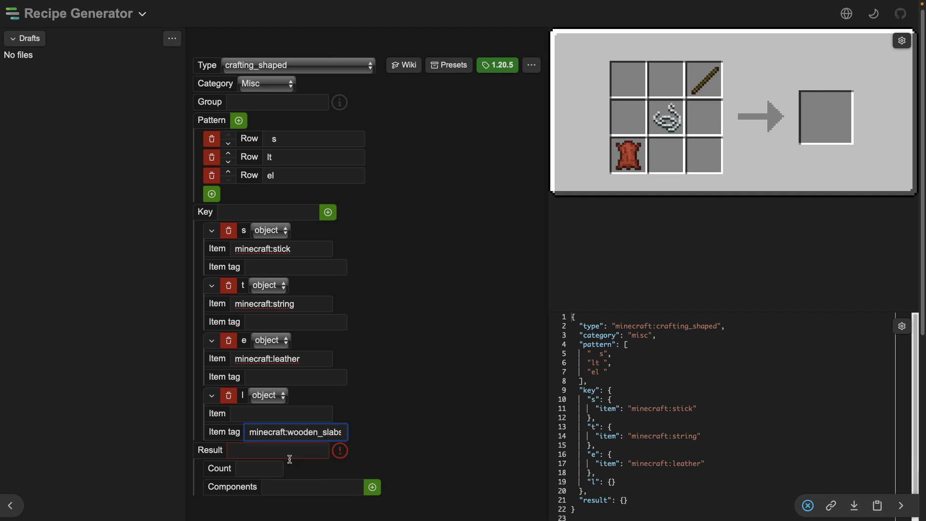
left_click(402, 438)
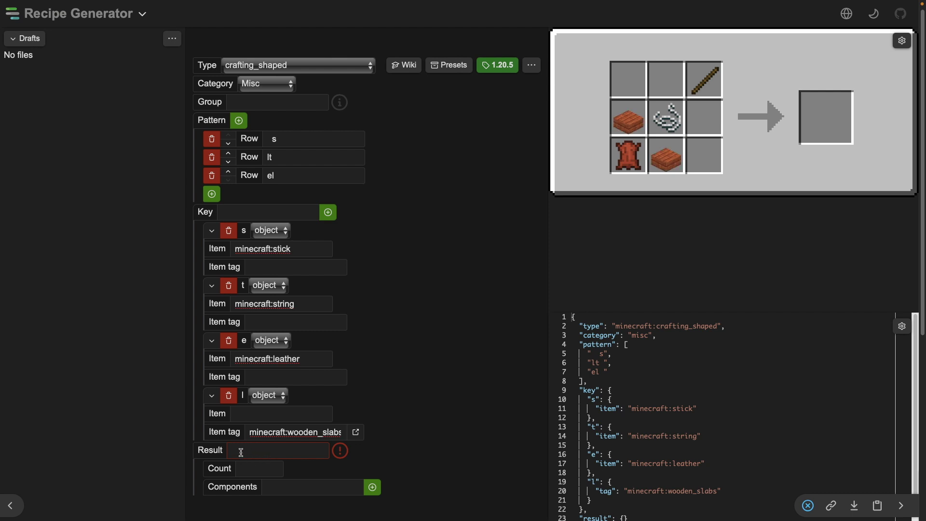
scroll(241, 452, "down", 3)
scroll(253, 435, "down", 3)
scroll(254, 441, "down", 2)
scroll(267, 447, "down", 2)
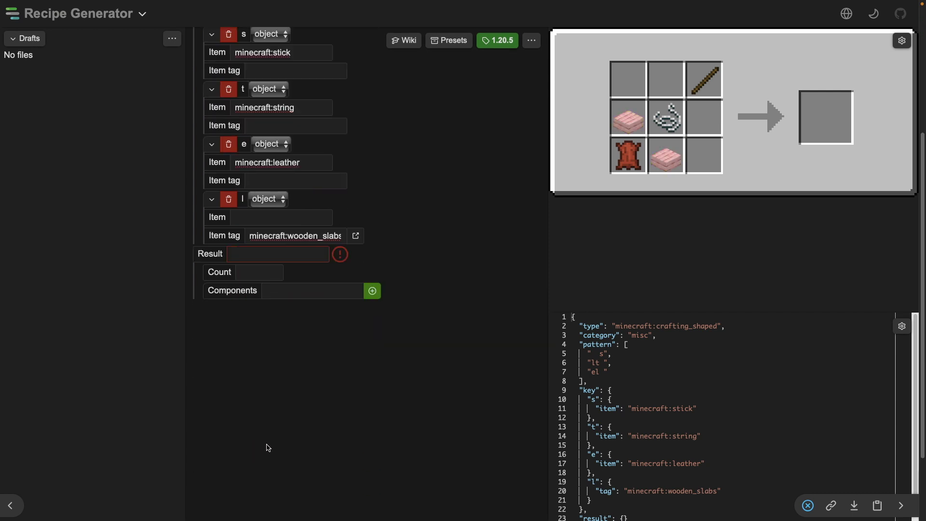
Start entering minecraft:goat_horn as the recipe result.
left_click(235, 254)
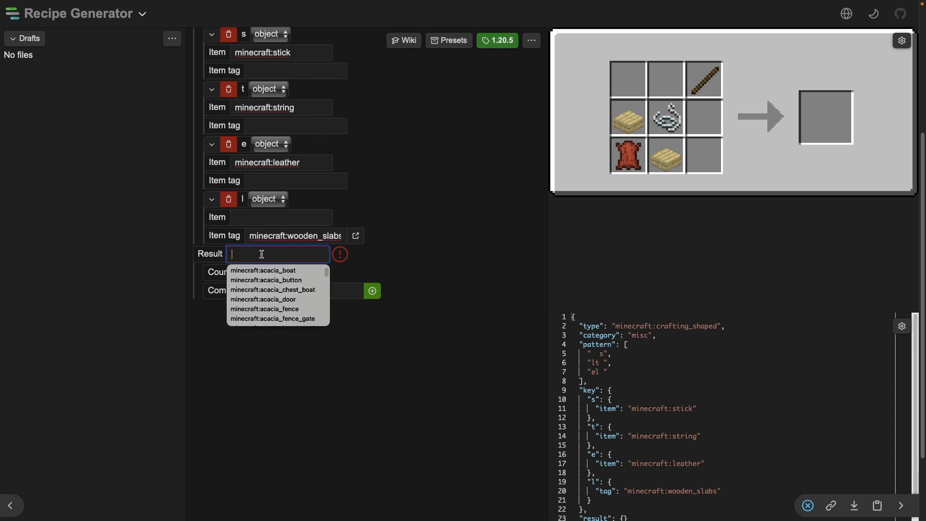
type("goat")
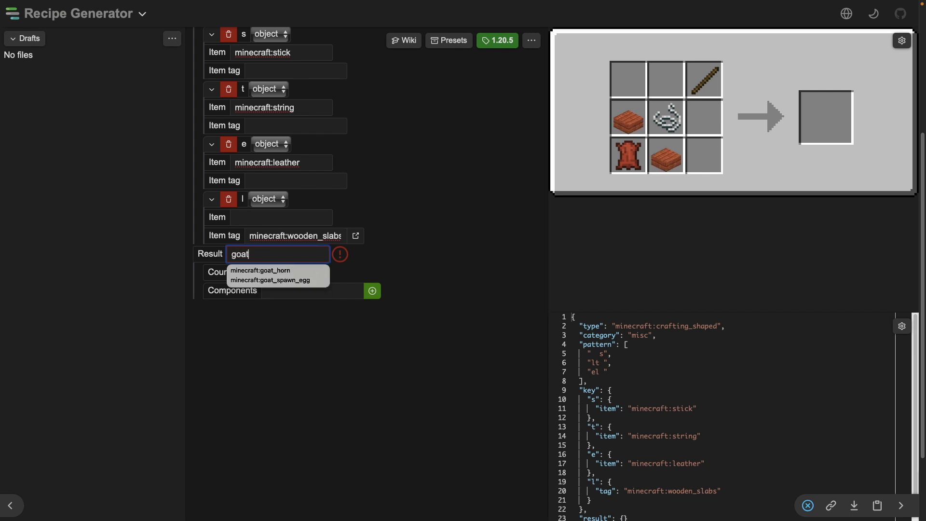
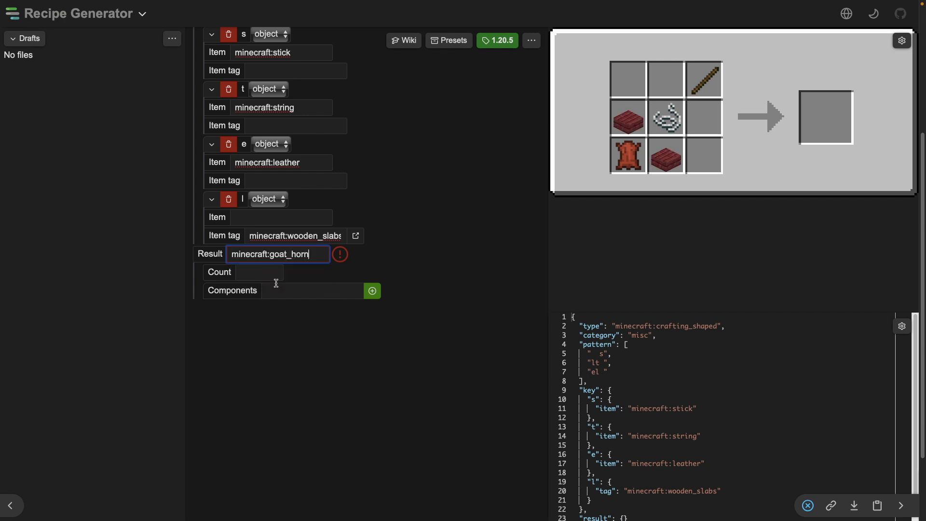
Add a minecraft:custom_model_data component with value 1 to the goat horn result.
left_click(329, 292)
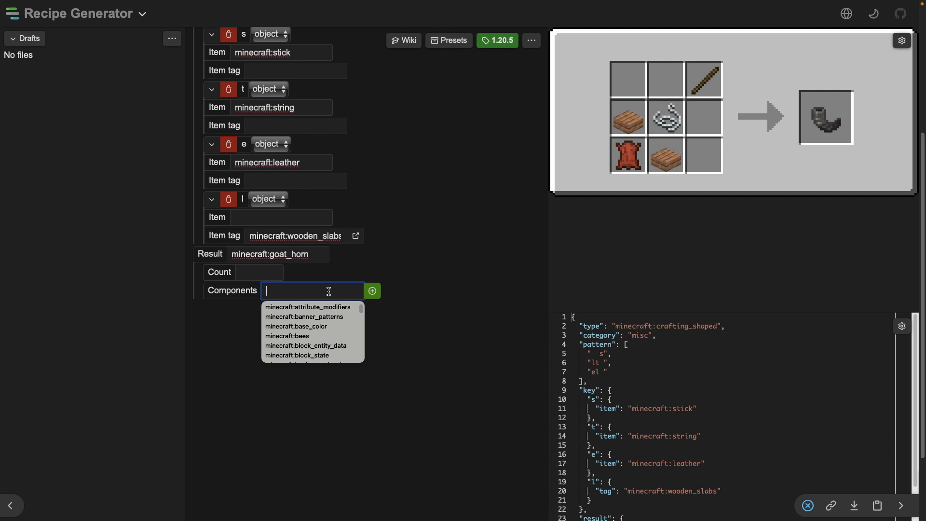
type("cus")
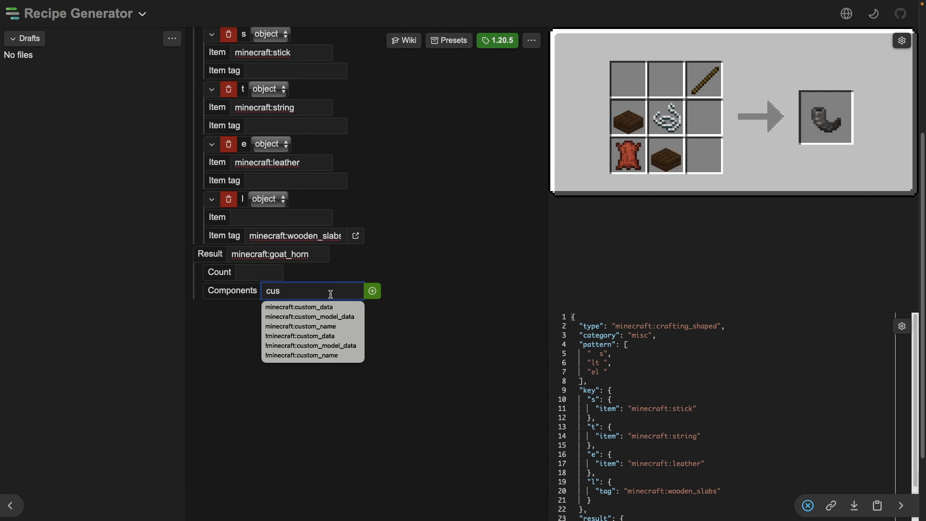
left_click(310, 318)
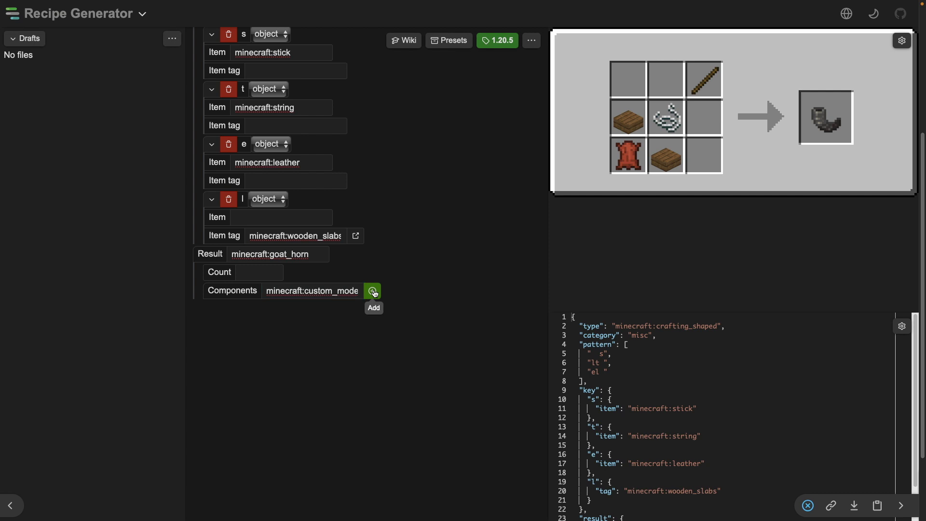
left_click(374, 292)
left_click(377, 309)
type("0")
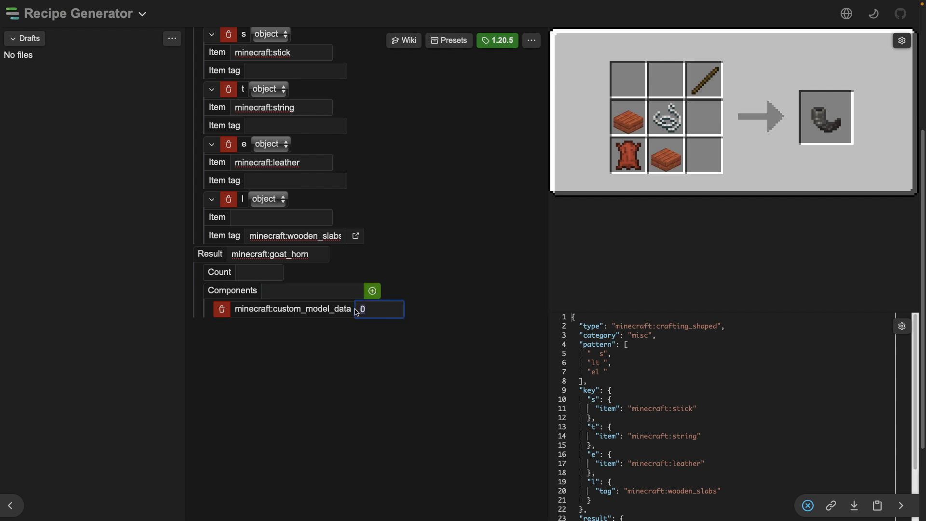
type("1")
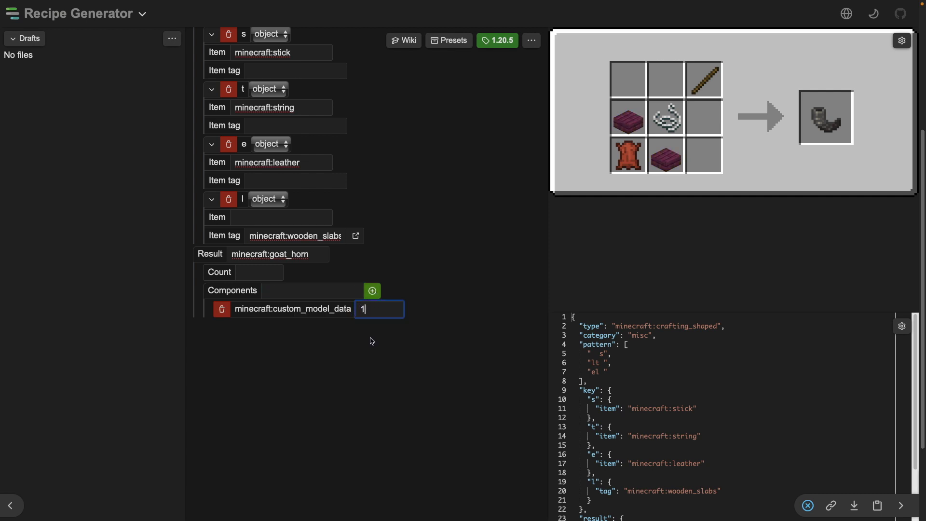
left_click(409, 347)
Add a minecraft:item_name component named 'Banjo' to the result.
left_click(349, 292)
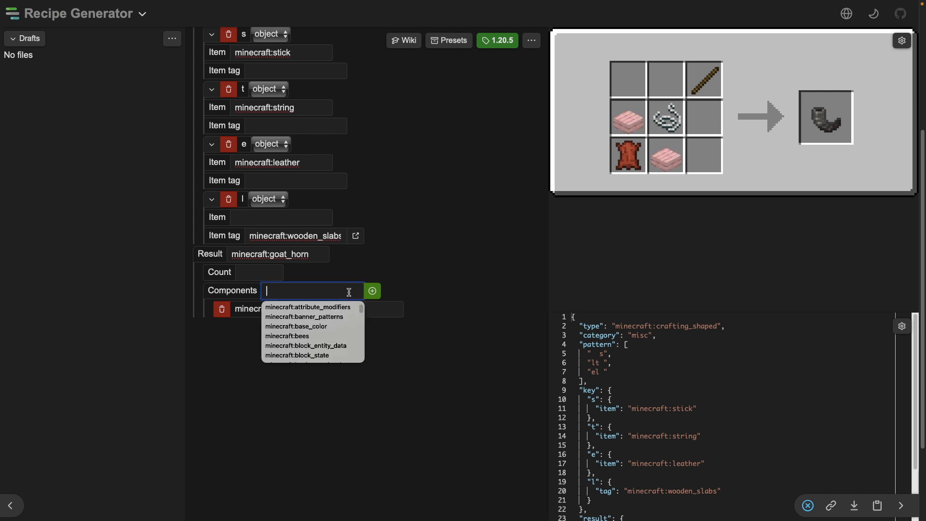
type("item")
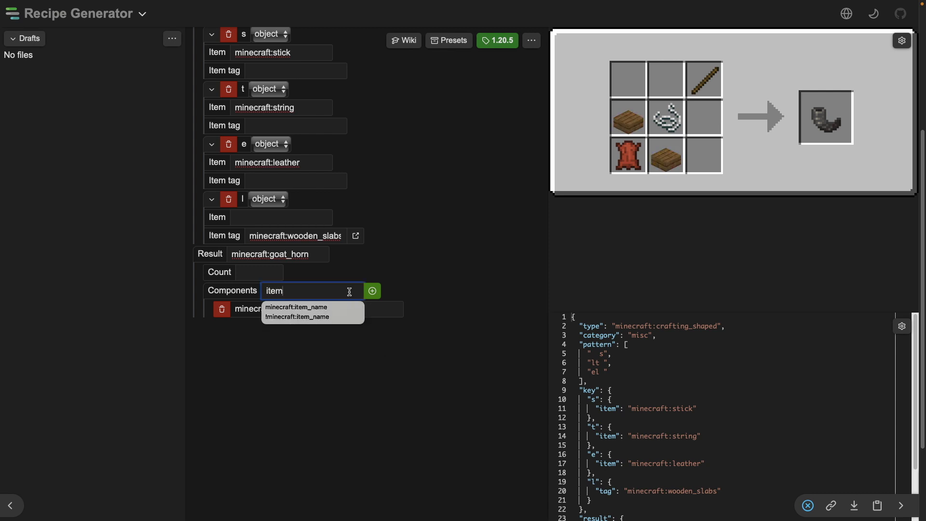
left_click(336, 308)
left_click(372, 291)
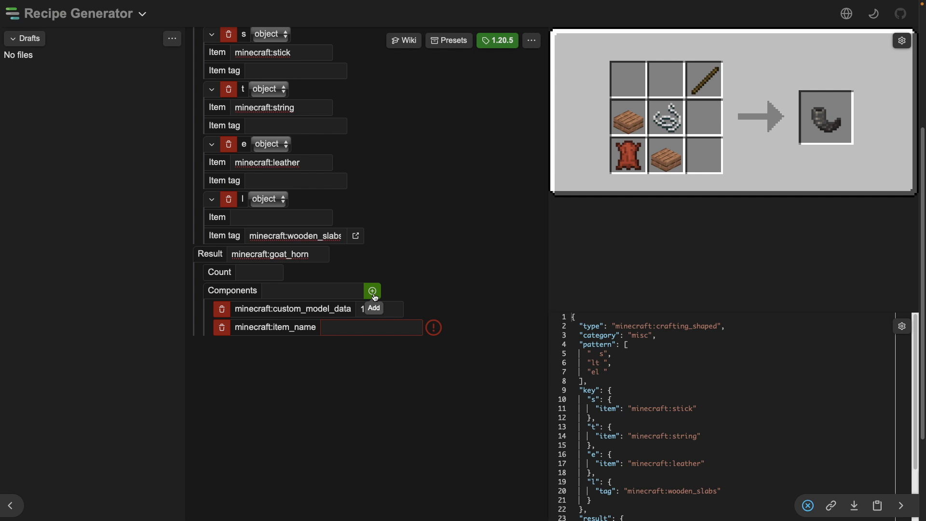
left_click(355, 325)
type("Banjo")
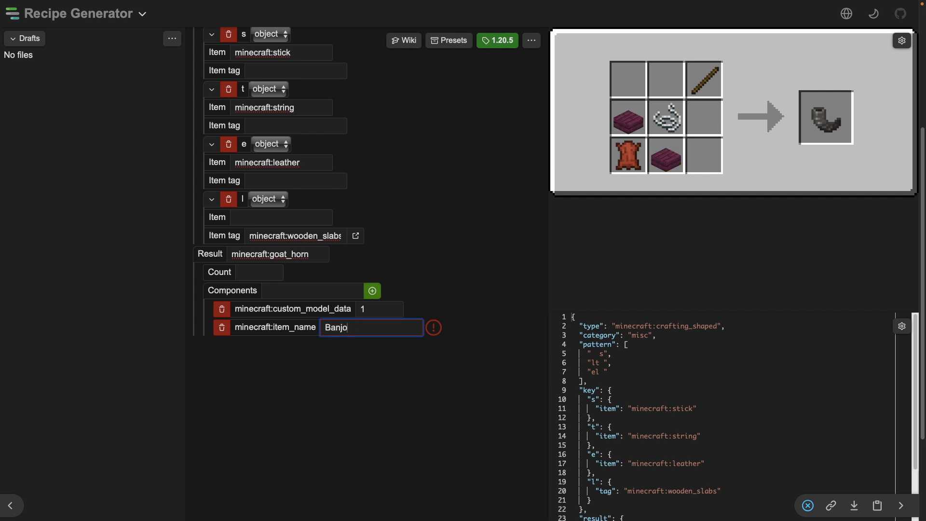
left_click(423, 391)
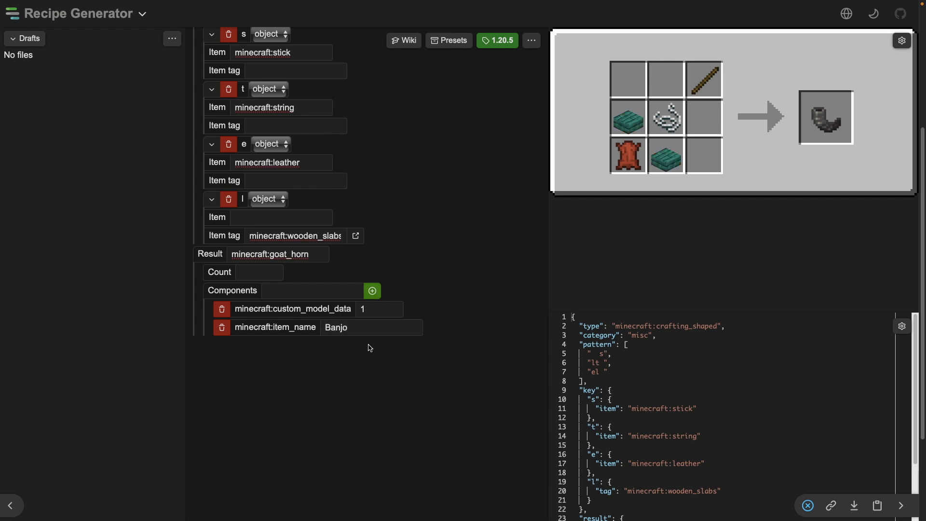
left_click_drag(355, 327, 315, 328)
left_click(441, 367)
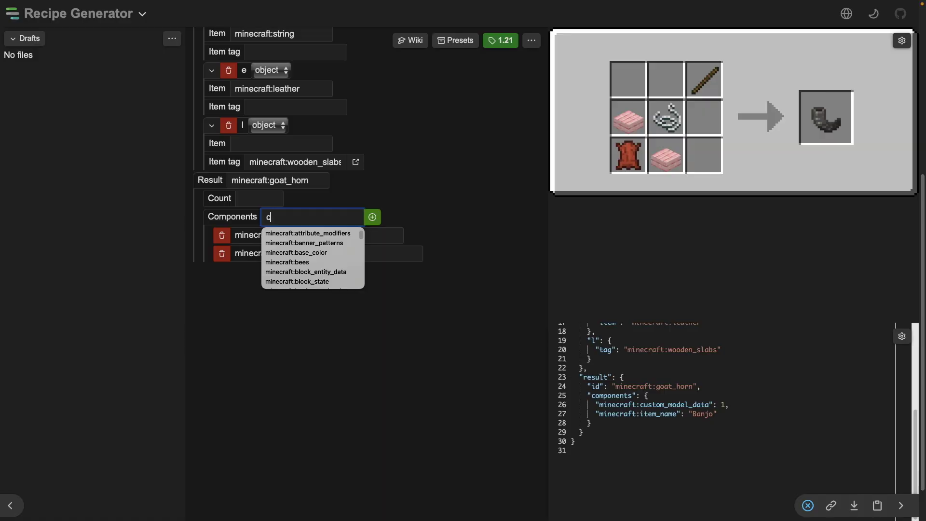
type("cu")
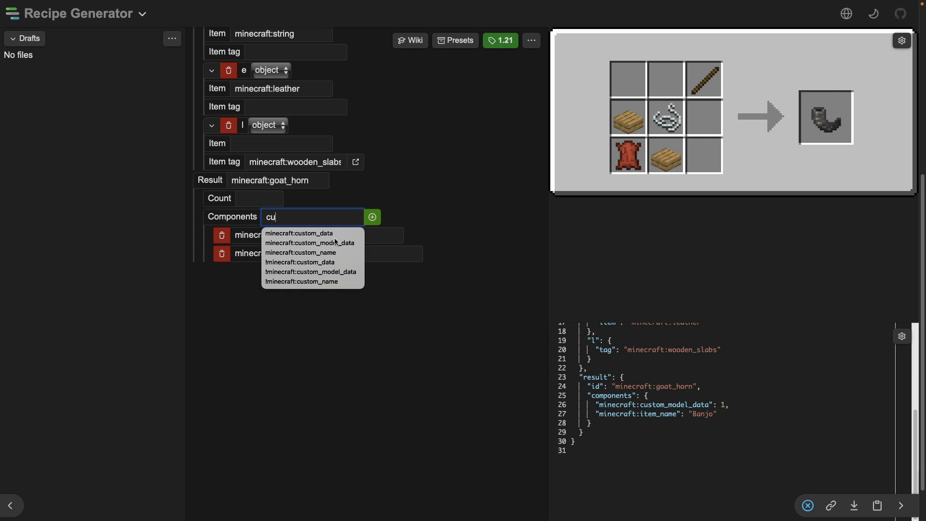
Add minecraft:custom_data as a string type with value {NotAGoatHorn:1}.
left_click(334, 236)
left_click(373, 217)
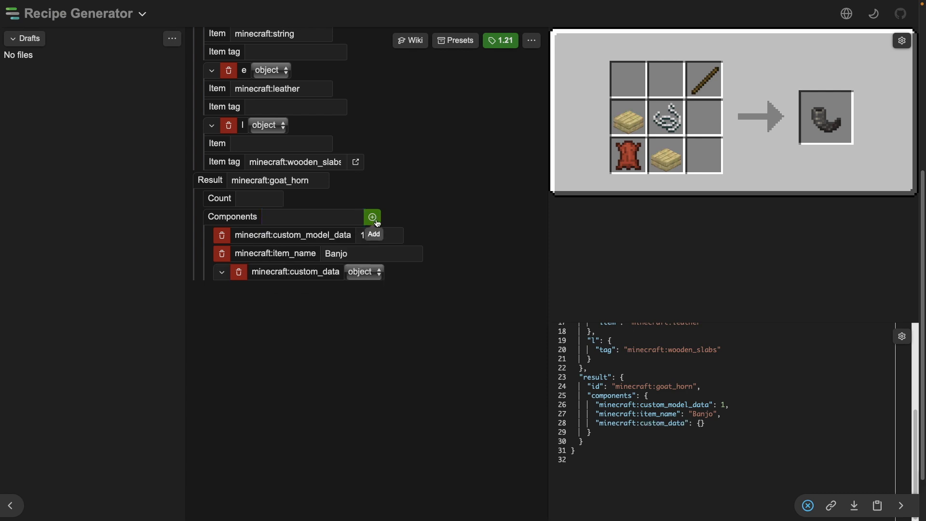
left_click(363, 273)
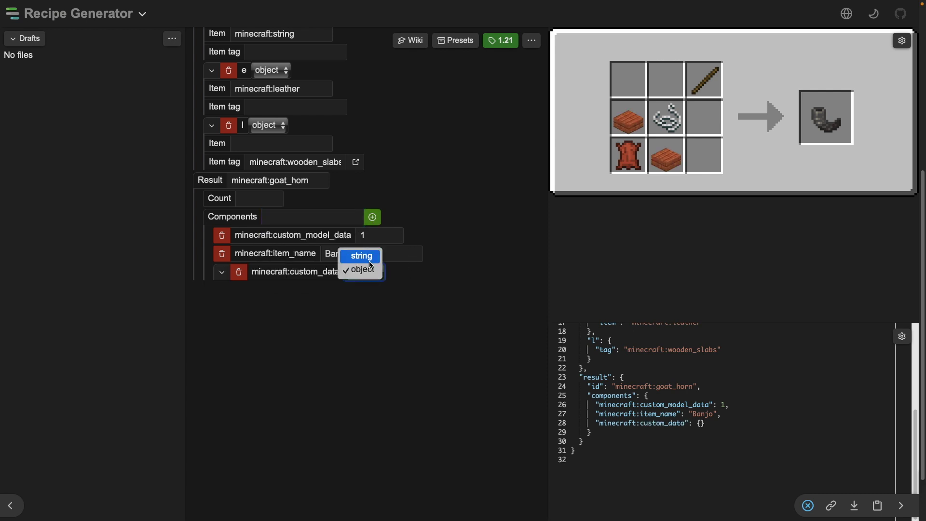
left_click(364, 275)
key("Down")
left_click(391, 273)
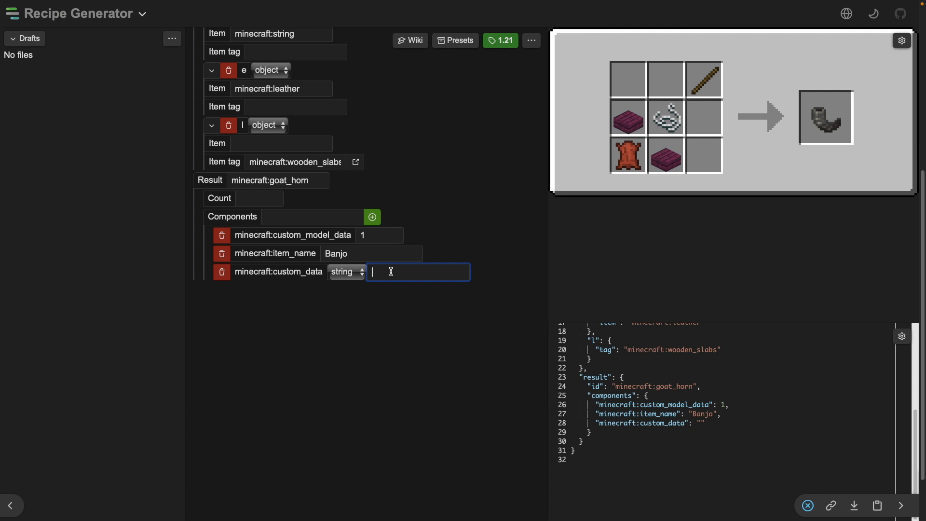
type("{NotAGoatHorn:1}")
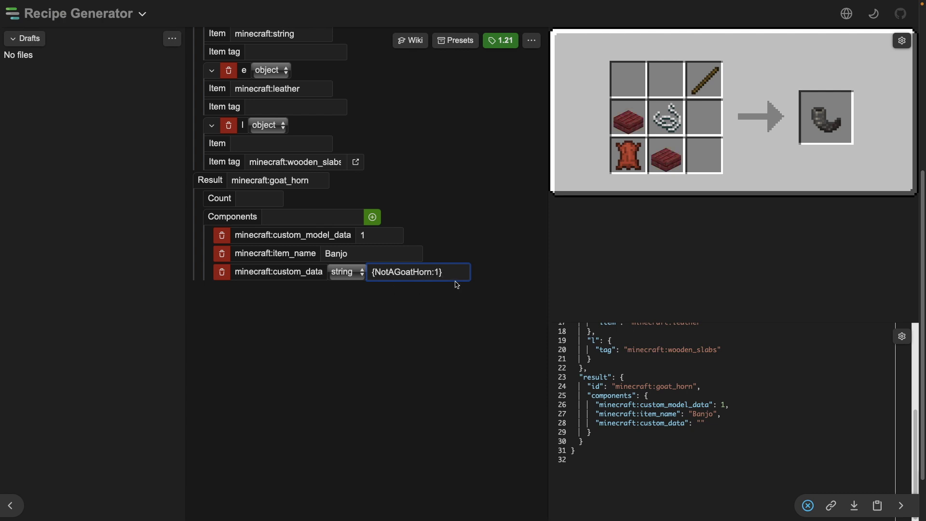
left_click(478, 315)
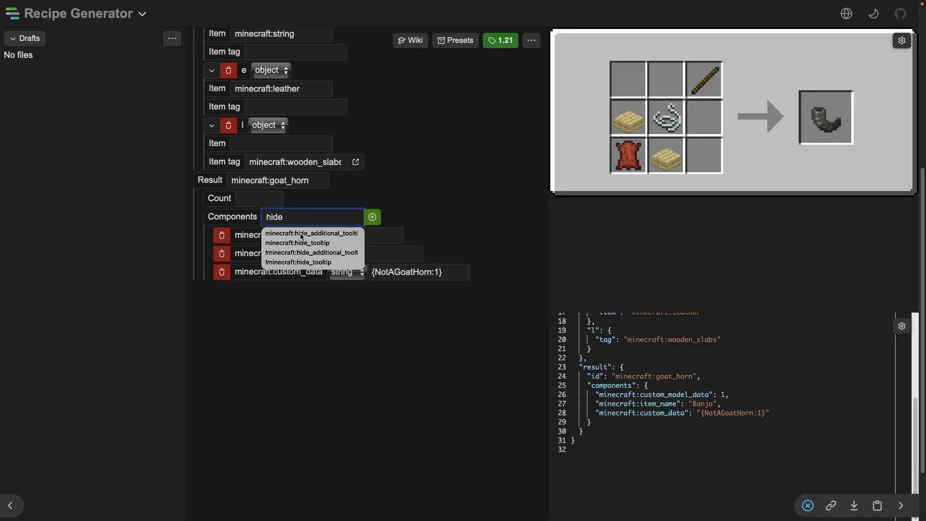
Add the minecraft:hide_additional_tooltip component to the goat horn result.
left_click(324, 234)
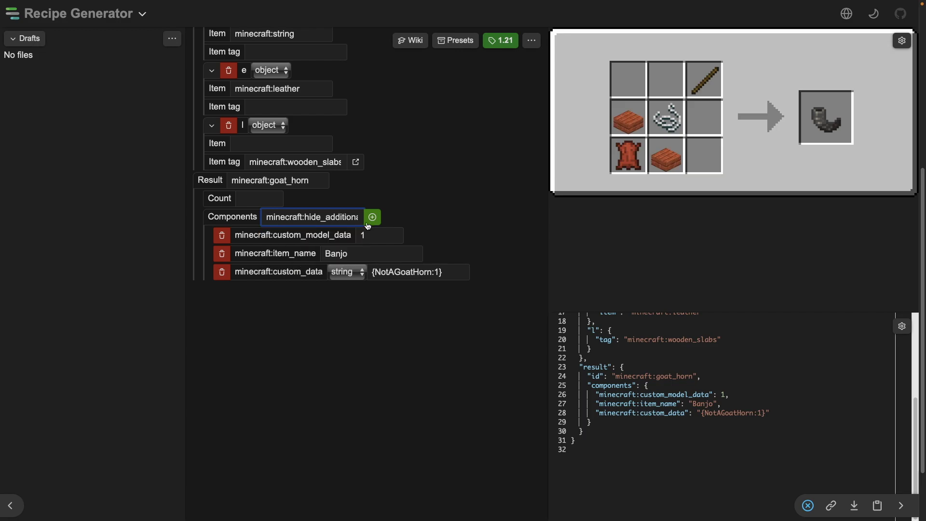
left_click(372, 217)
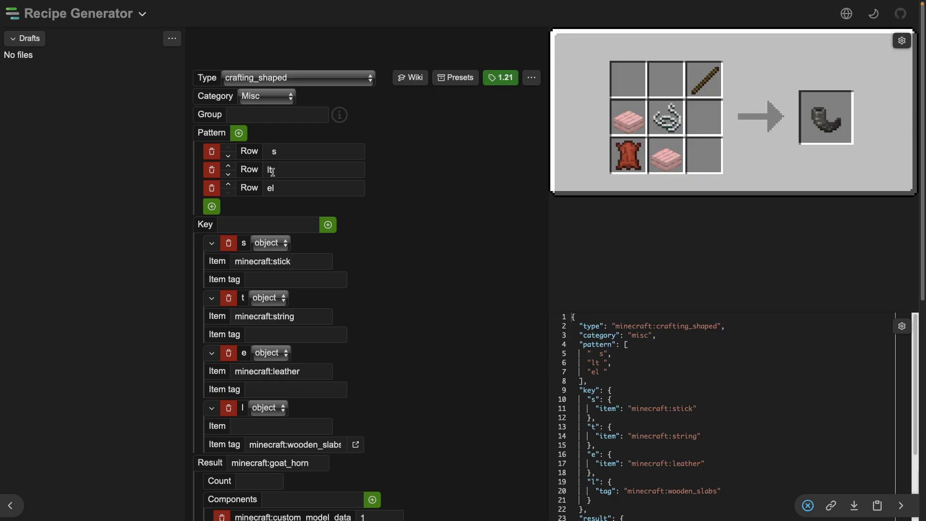
scroll(318, 255, "down", 3)
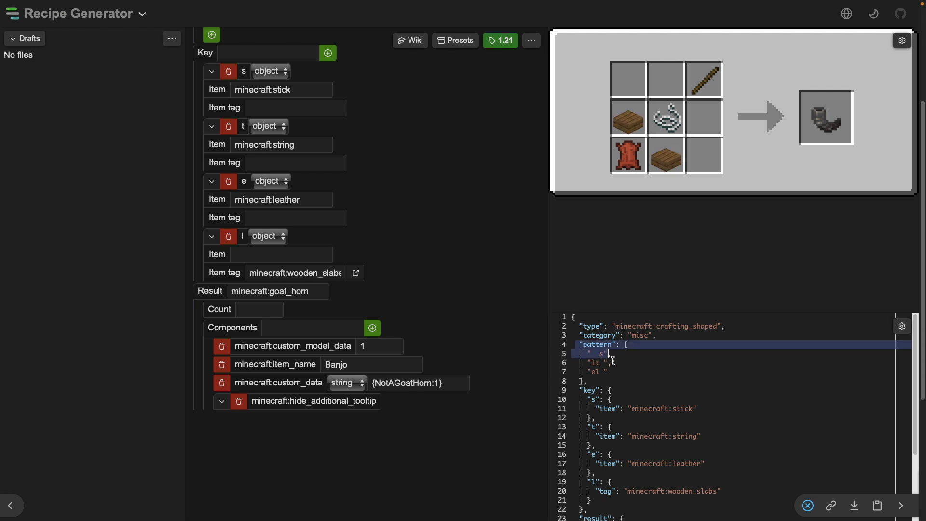
mouse_move(580, 344)
left_mouse_down()
mouse_move(623, 375)
mouse_move(643, 501)
left_mouse_up()
scroll(643, 470, "down", 4)
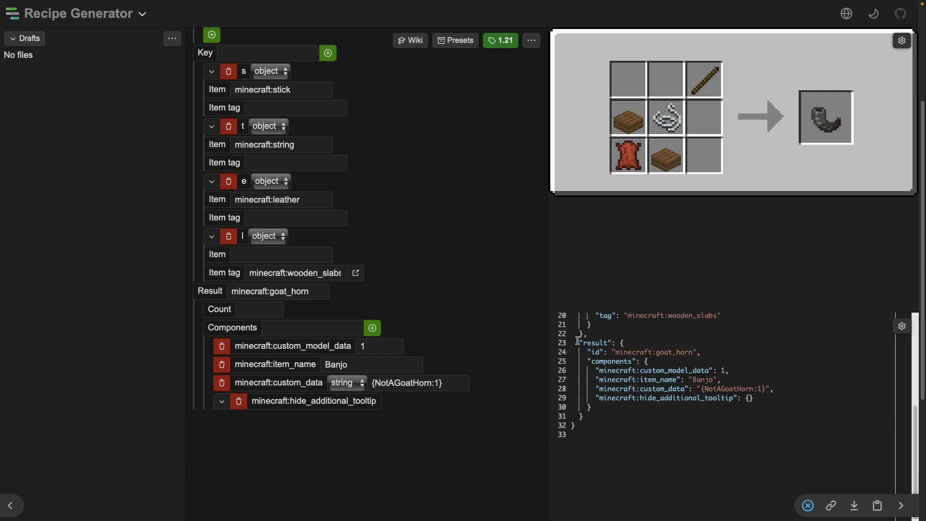
left_click_drag(578, 342, 590, 435)
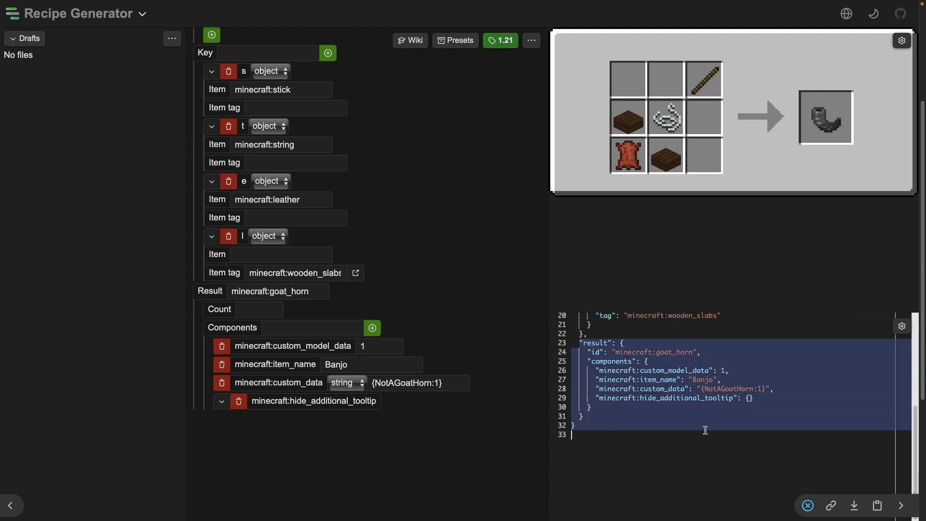
left_click(725, 455)
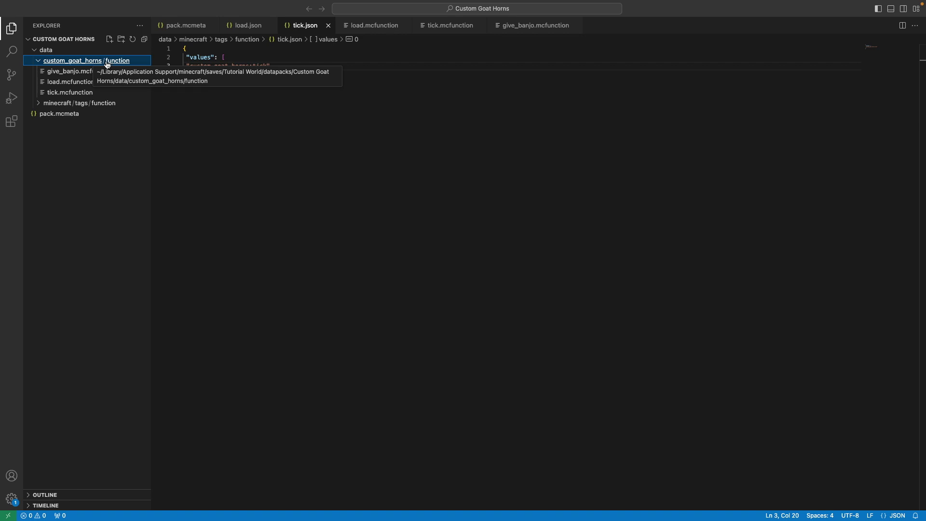
Create a 'recipe' folder in custom_goat_horns and move recipe.json into it.
left_click(122, 39)
type("rec")
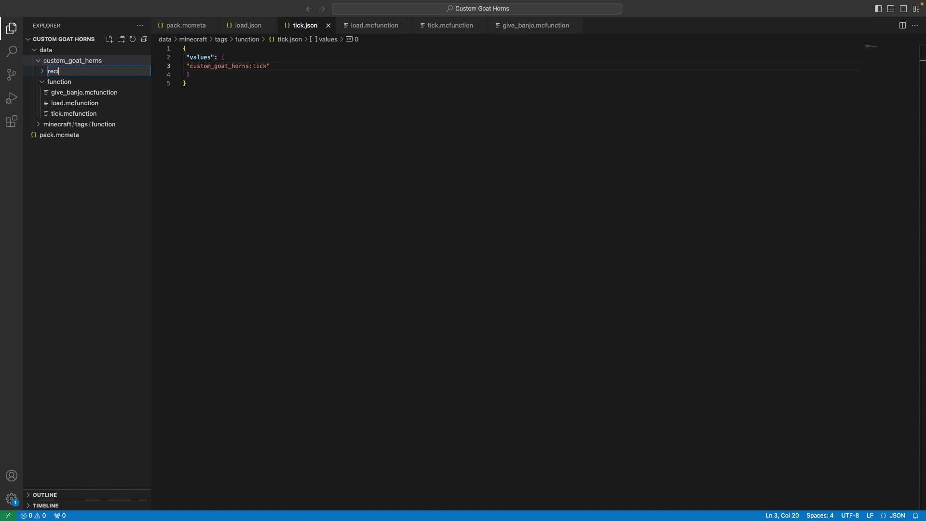
type("pe")
key("Return")
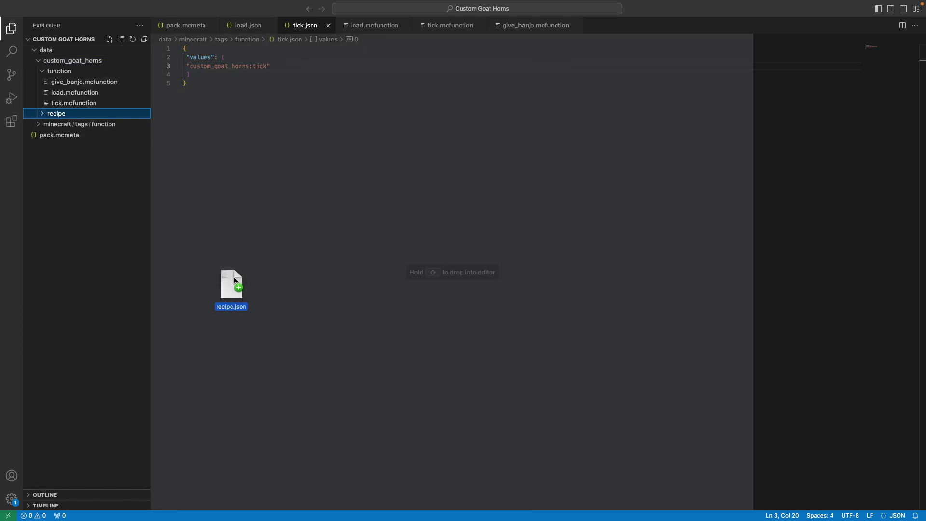
left_click_drag(231, 282, 59, 116)
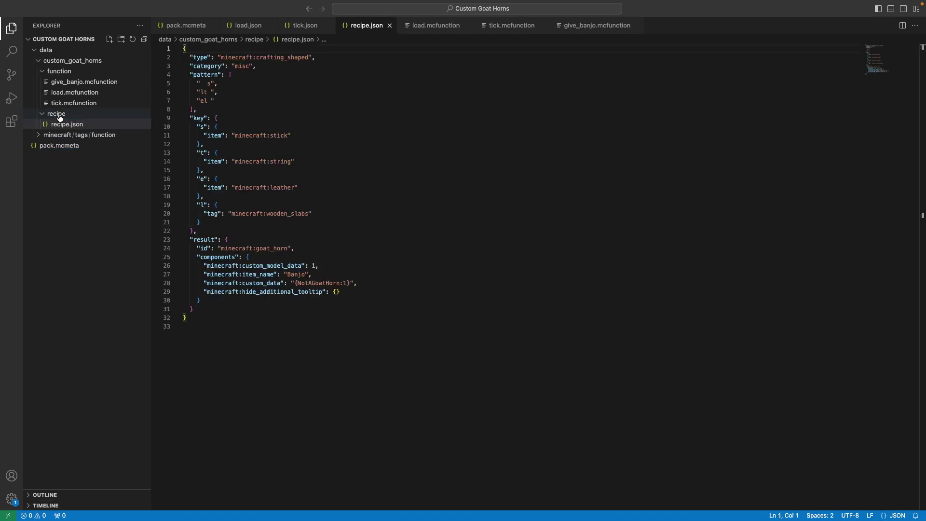
Rename recipe.json to banjo.json and review the recipe text.
left_click(64, 123)
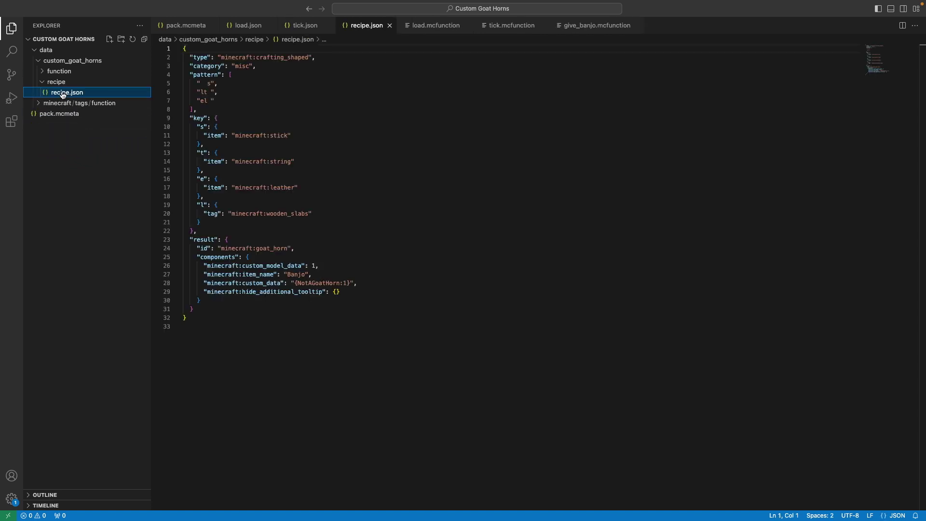
key("F2")
type("banjo.json")
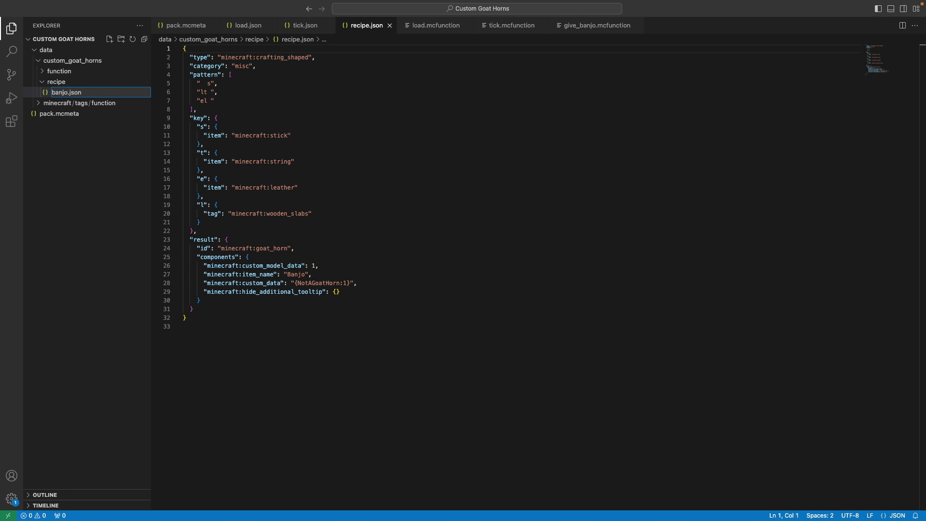
key("Return")
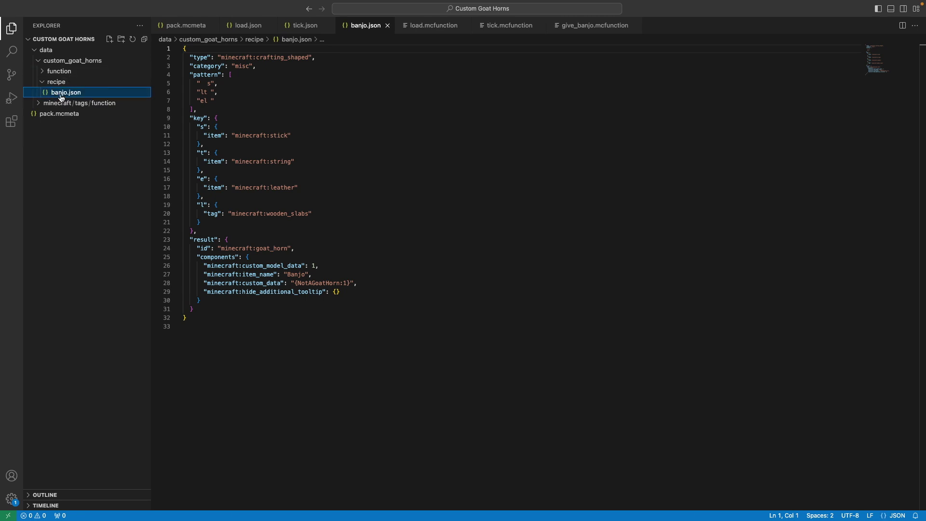
left_click_drag(278, 329, 185, 29)
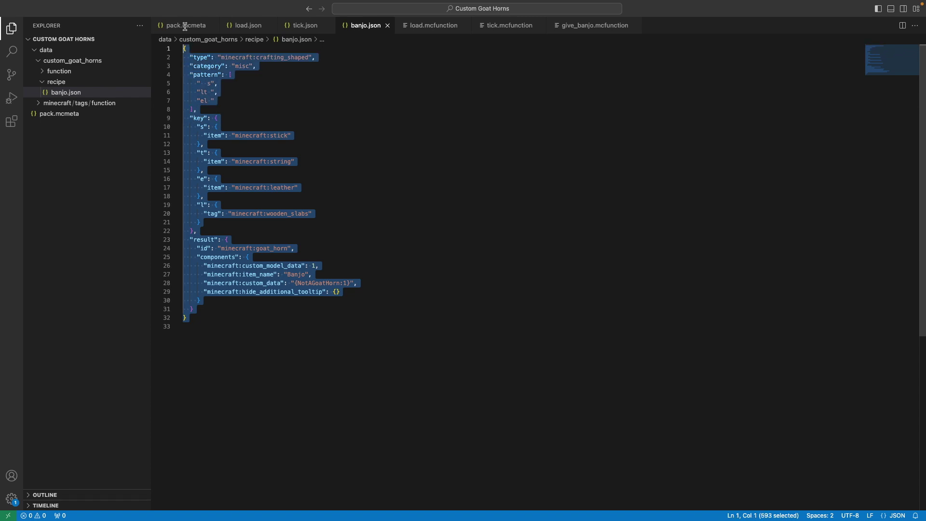
left_click(338, 351)
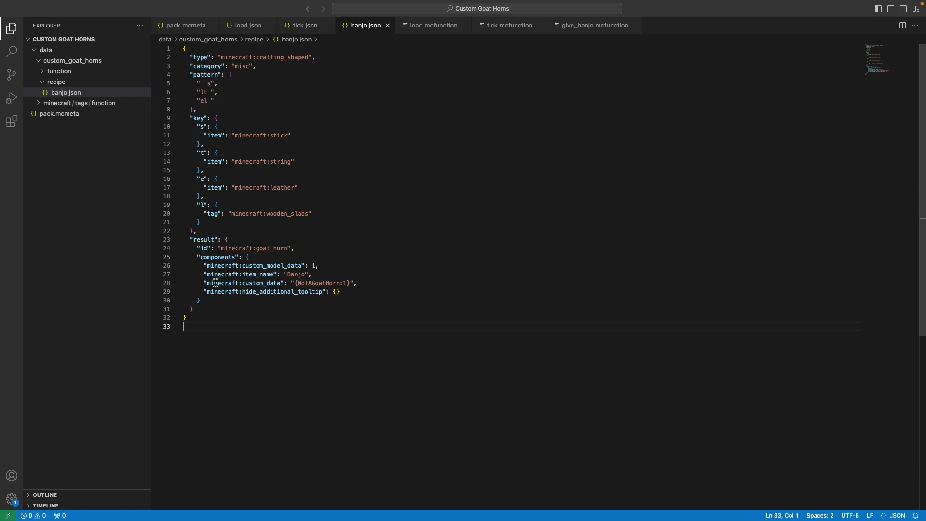
Try changing line 27's item_name to 'Banjo Horn'.
double_click(298, 275)
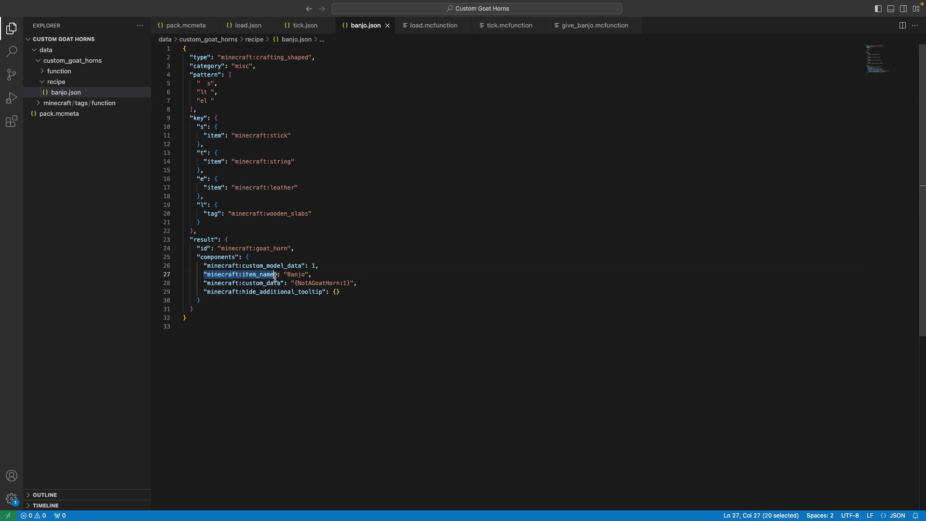
left_click(307, 275)
left_click_drag(305, 274, 288, 274)
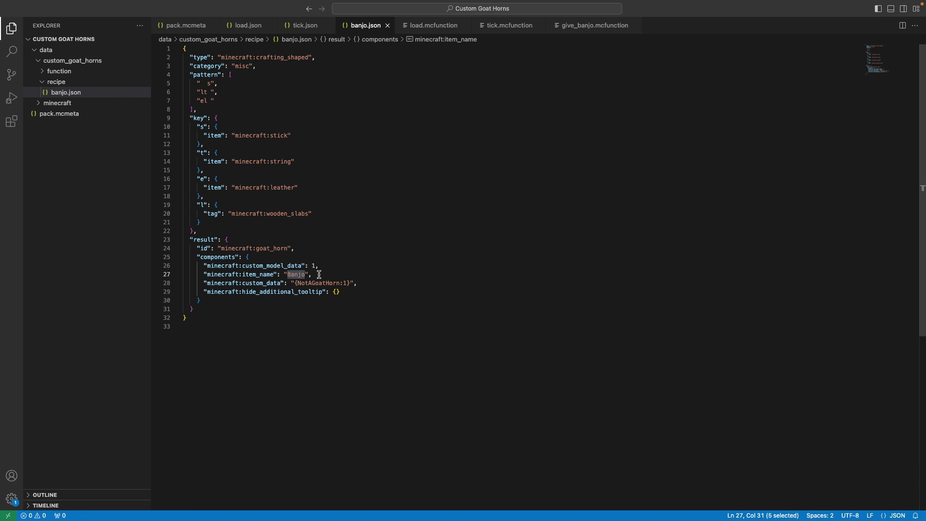
key("Right")
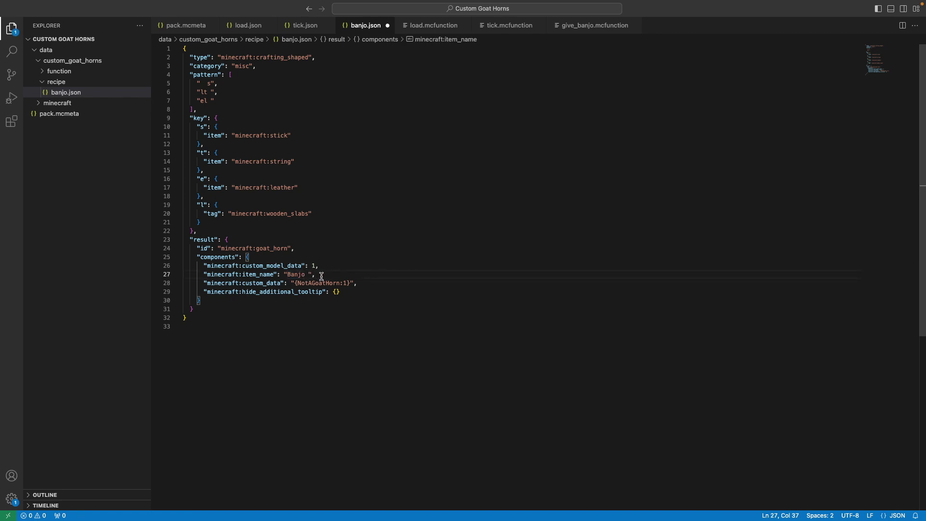
type("Horn")
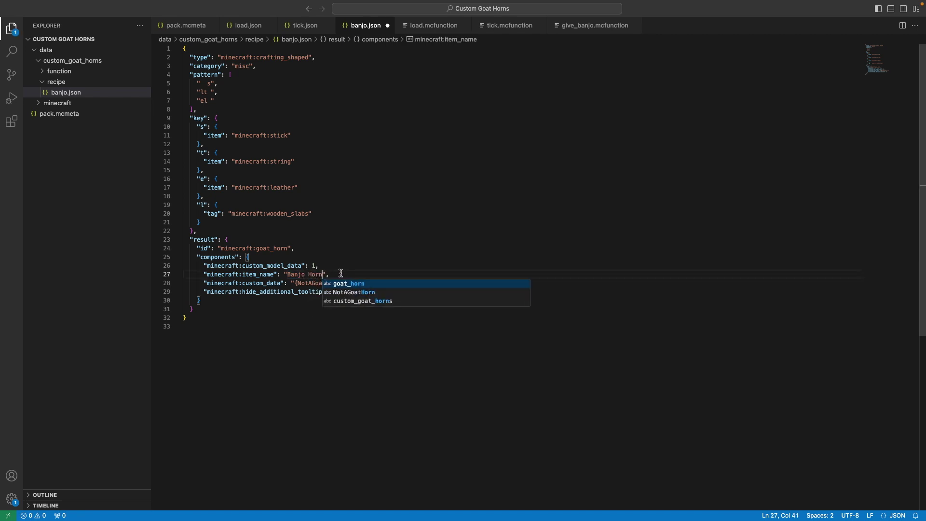
key("Escape")
double_click(316, 274)
left_click(387, 369)
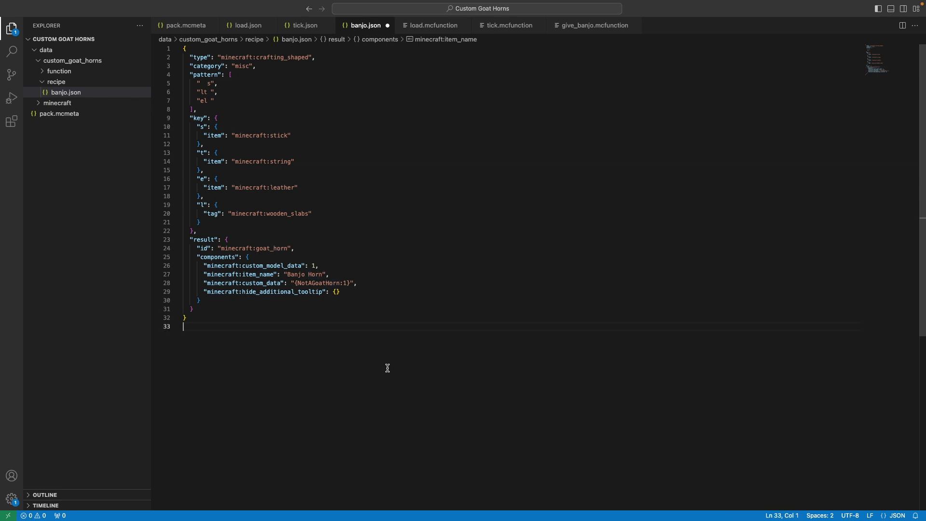
Undo back to the [{'text':'Banjo'}] item_name and select the recipe text.
key("ctrl+a")
key("ctrl+z")
key("ctrl+z")
key("ctrl+z")
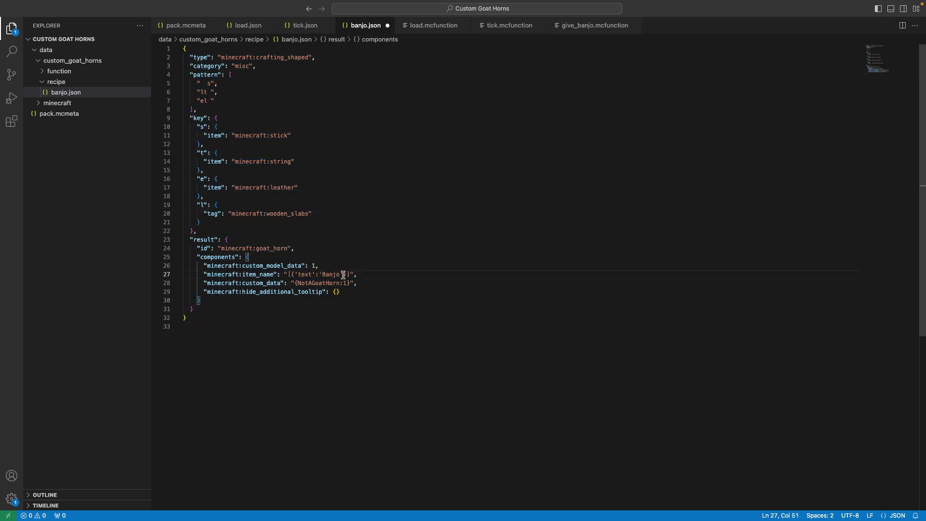
left_click_drag(338, 275, 322, 274)
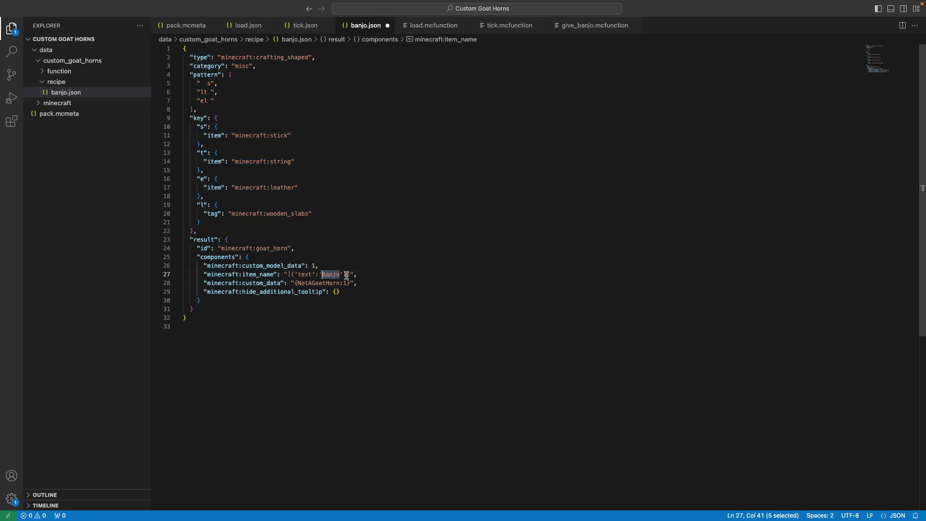
left_click(384, 274)
mouse_move(356, 275)
left_mouse_down()
mouse_move(283, 274)
mouse_move(295, 275)
left_mouse_up()
left_click(357, 274)
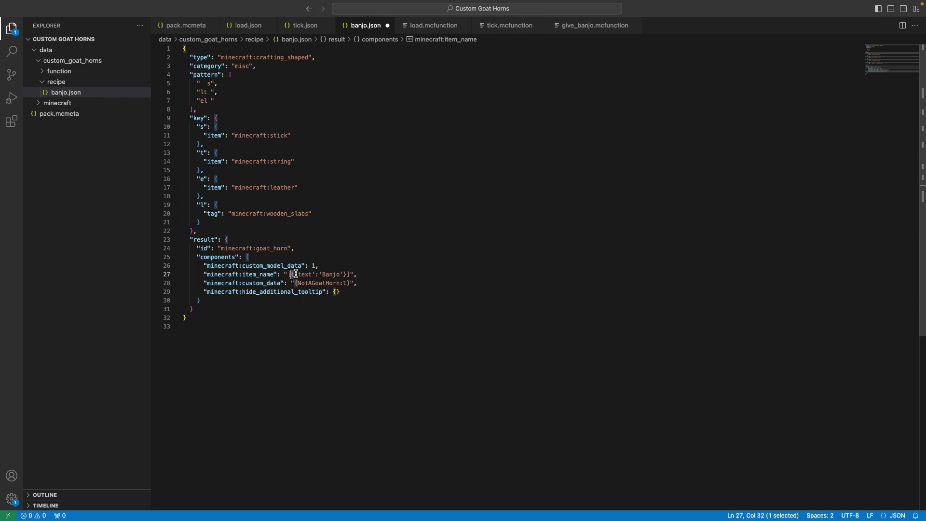
left_click_drag(322, 274, 338, 274)
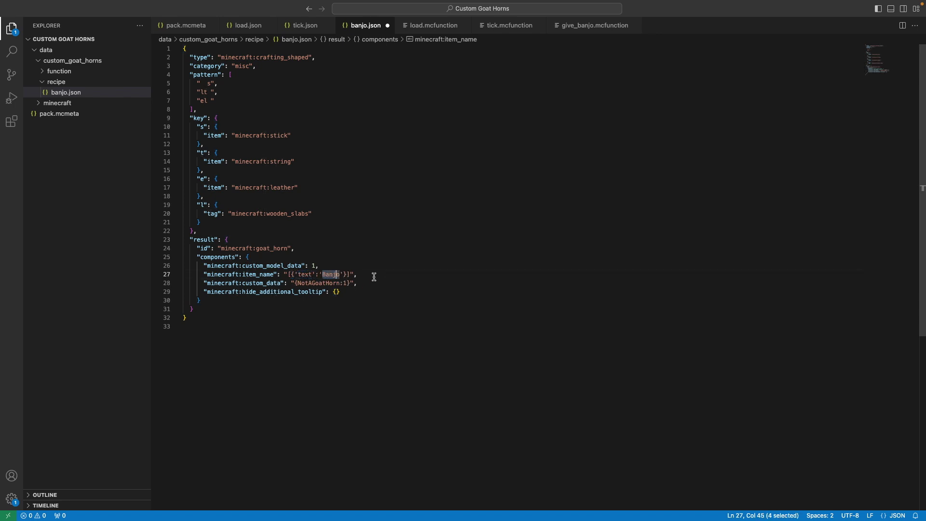
left_click_drag(360, 274, 155, 274)
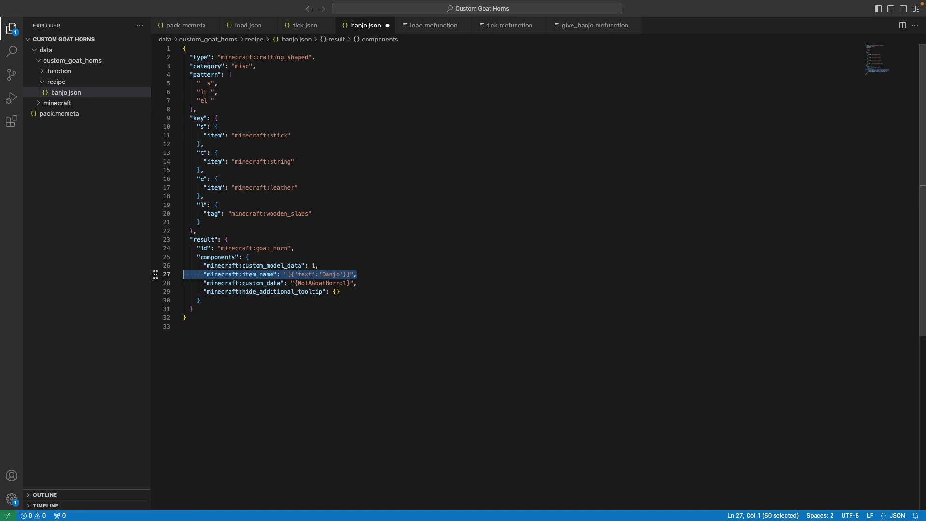
left_click_drag(332, 474, 123, 36)
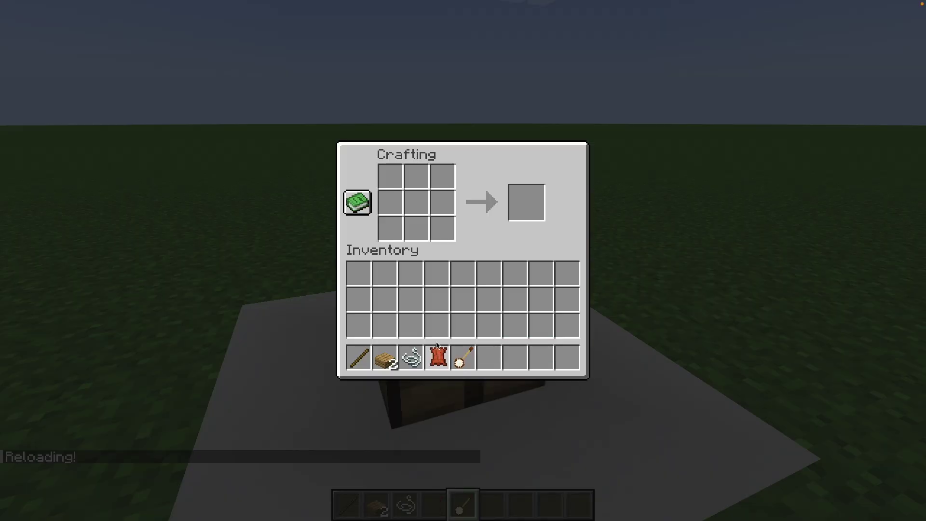
Arrange leather, slabs, string and a stick in the crafting grid and take the Banjo.
left_click(437, 358)
left_click(389, 229)
left_click(385, 358)
left_click(417, 229)
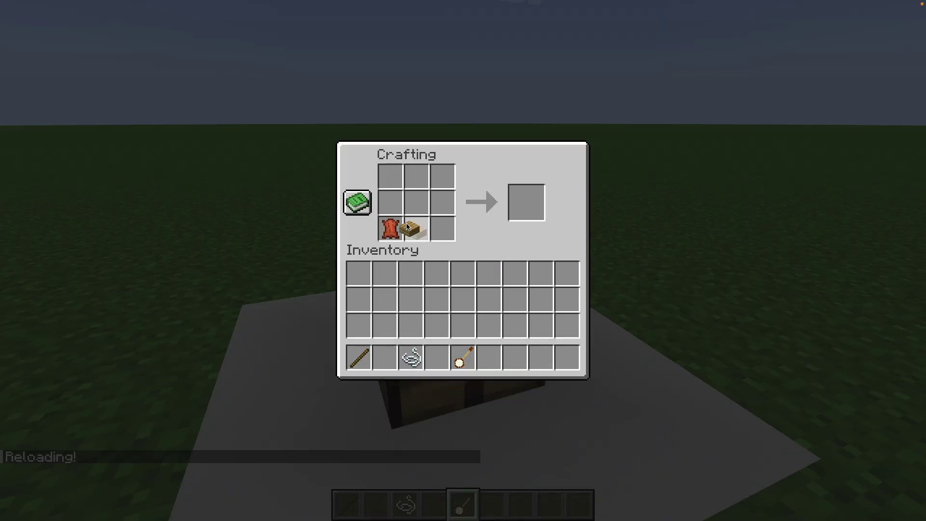
right_click(390, 203)
left_click(411, 358)
left_click(417, 203)
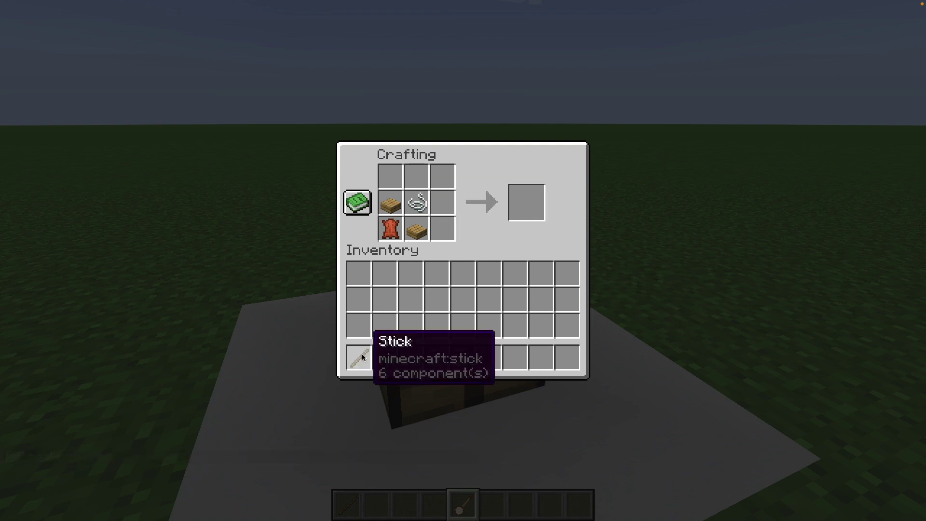
left_click(359, 357)
left_click(443, 175)
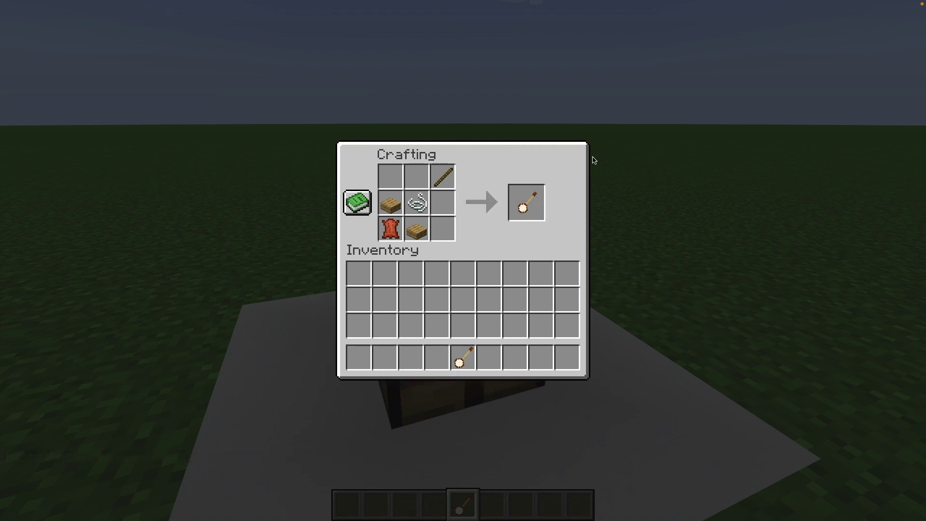
left_click(532, 206, "shift")
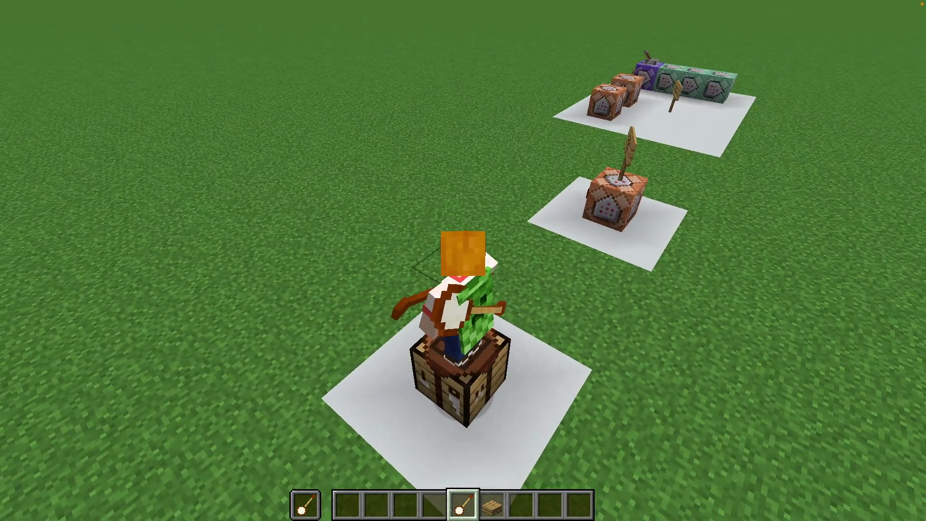
mouse_move(463, 261)
left_mouse_down()
mouse_move(506, 261)
mouse_move(463, 217)
left_mouse_up()
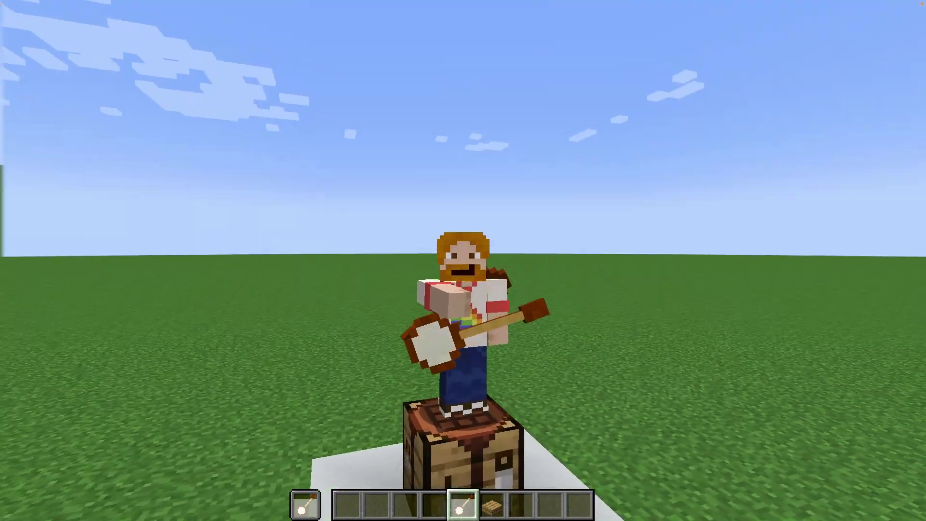
key("s")
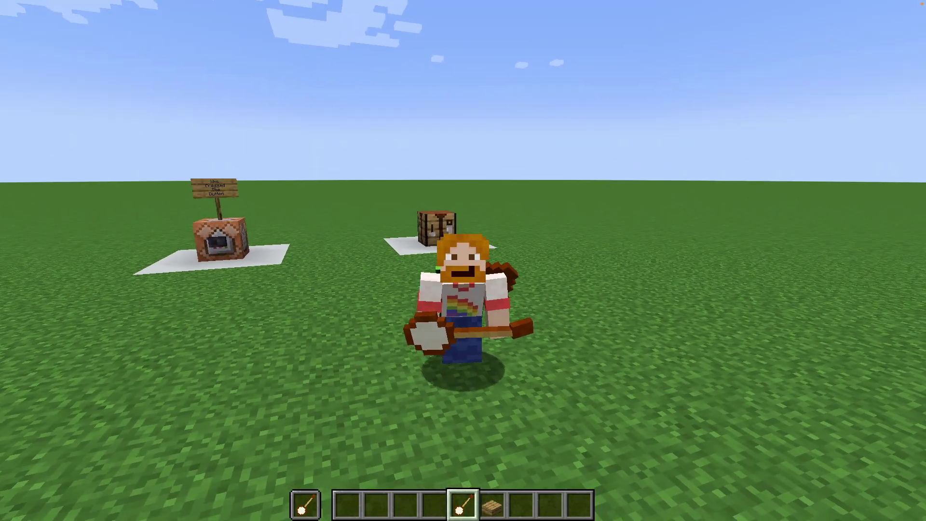
left_click_drag(463, 261, 463, 246)
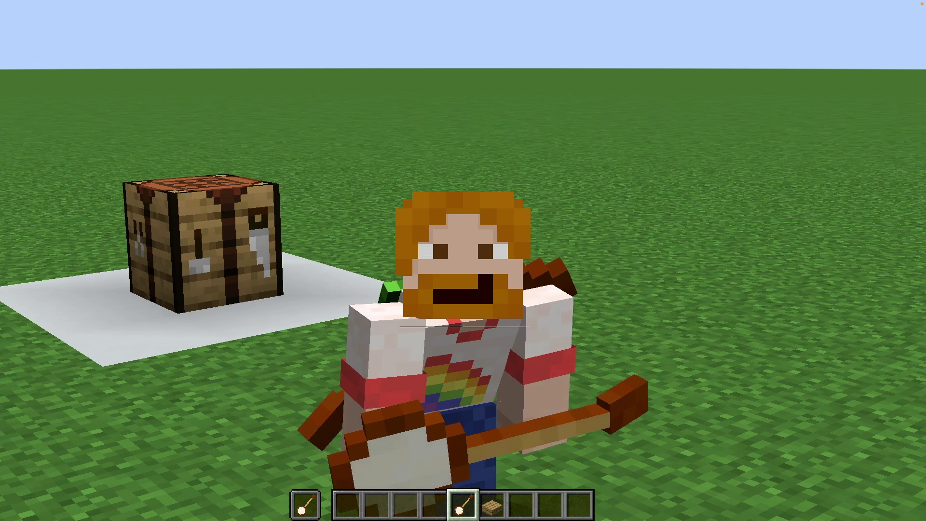